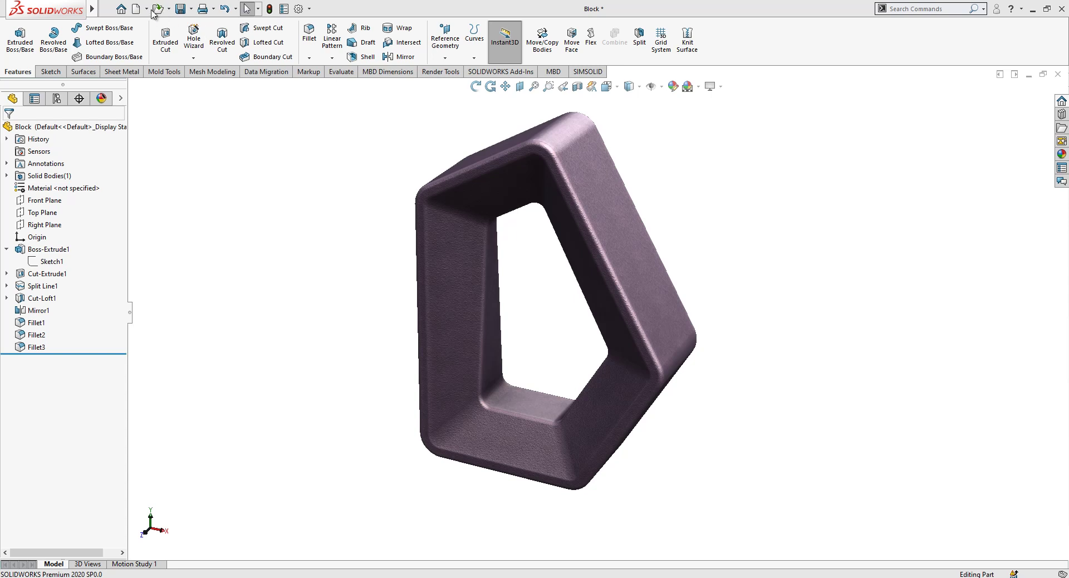
Step: Create a new blank Part document from File > New
left_click(136, 10)
left_click(439, 432)
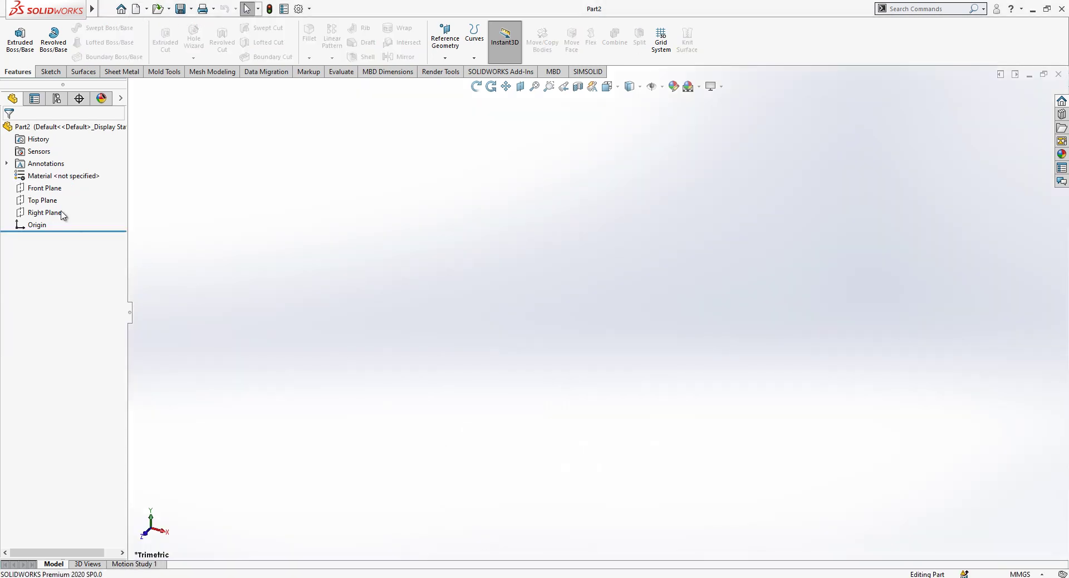
Step: On the Front Plane, draw a closed five-sided line outline starting and ending at the origin
left_click(46, 188)
left_click(67, 171)
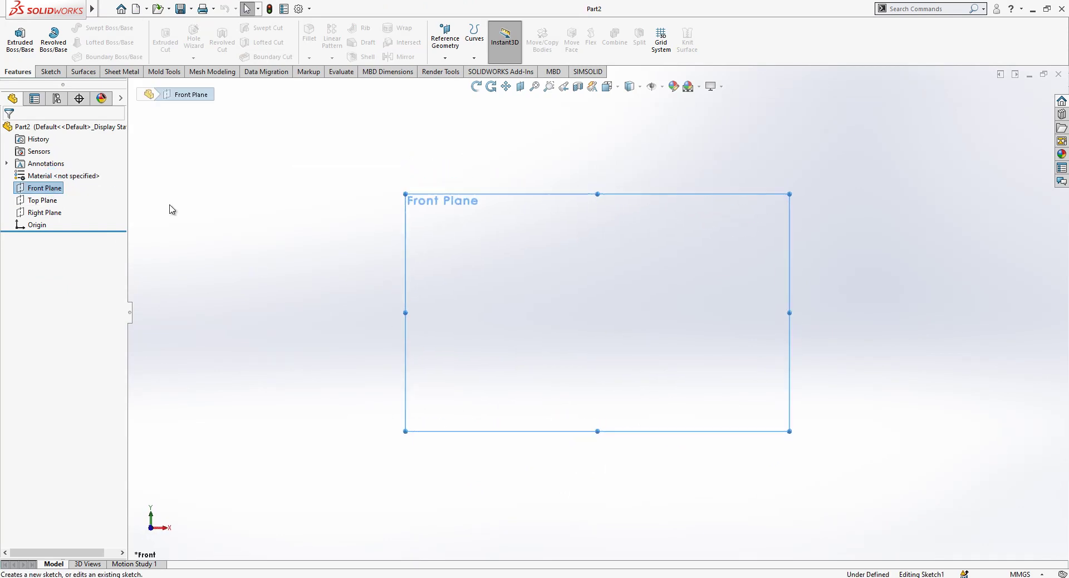
left_click(73, 29)
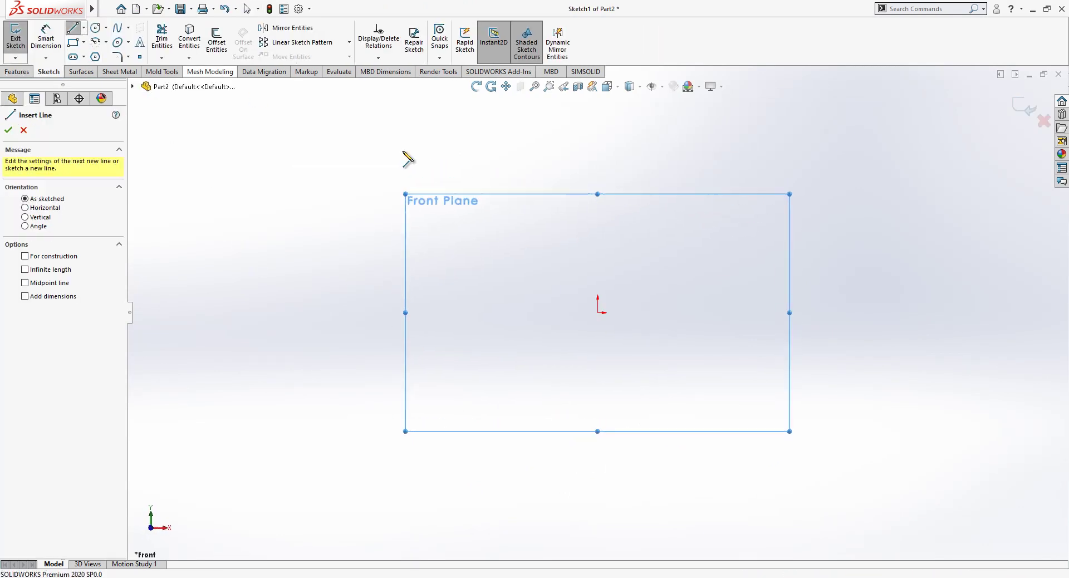
left_click(597, 312)
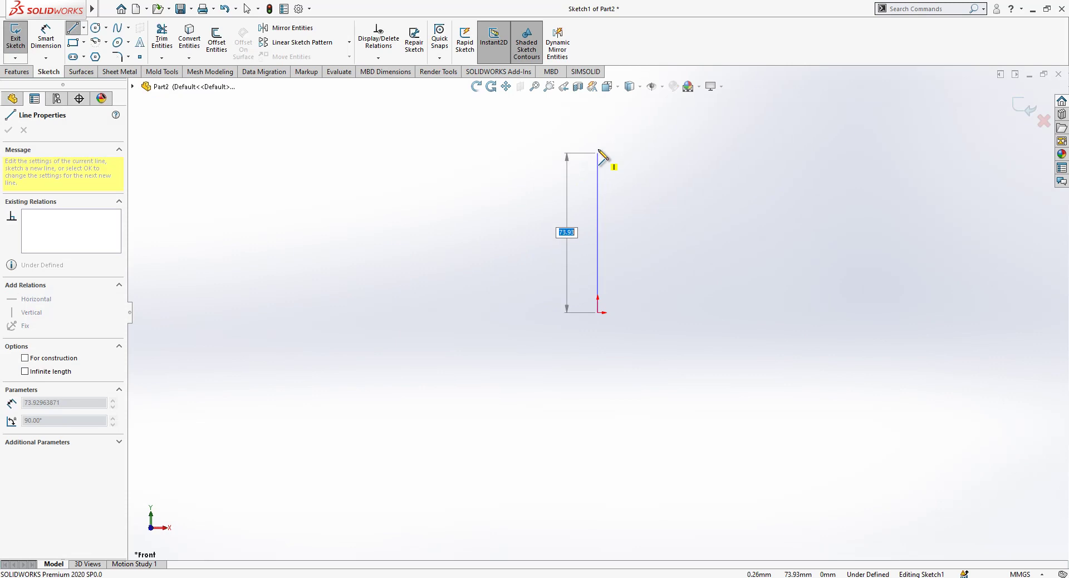
left_click(598, 140)
left_click(684, 103)
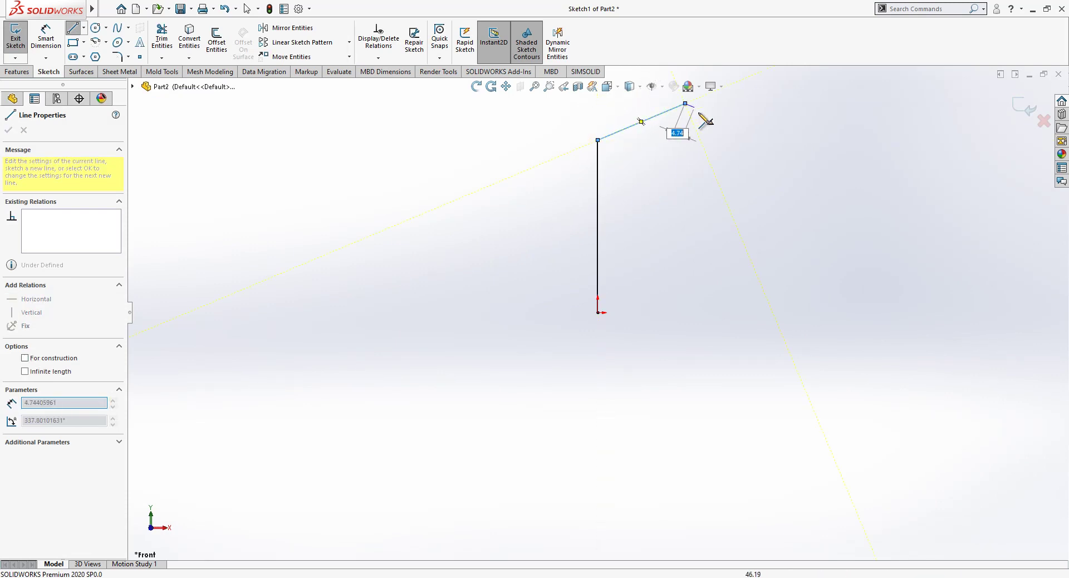
left_click(721, 191)
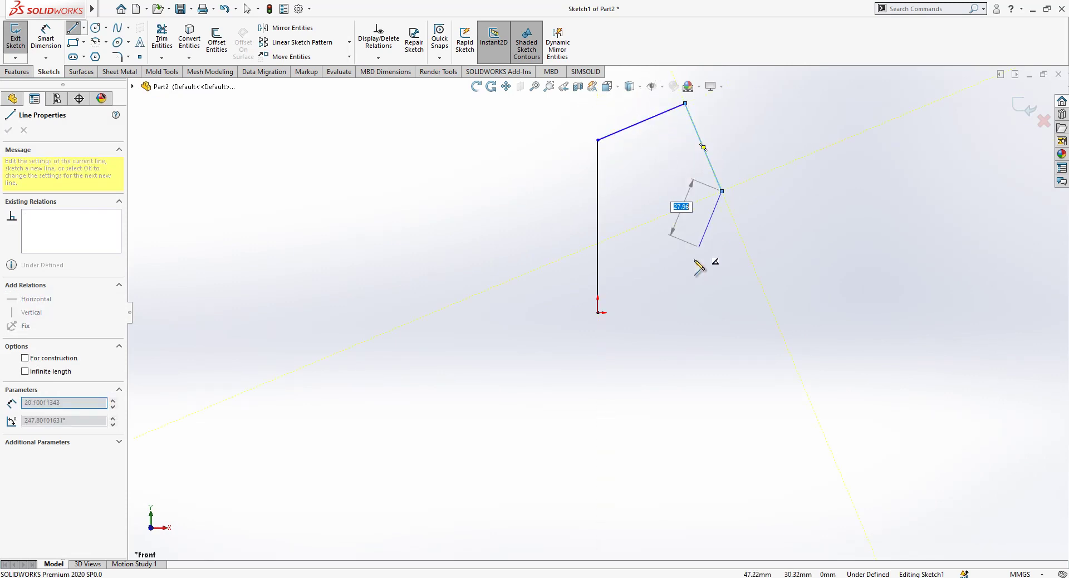
left_click(680, 312)
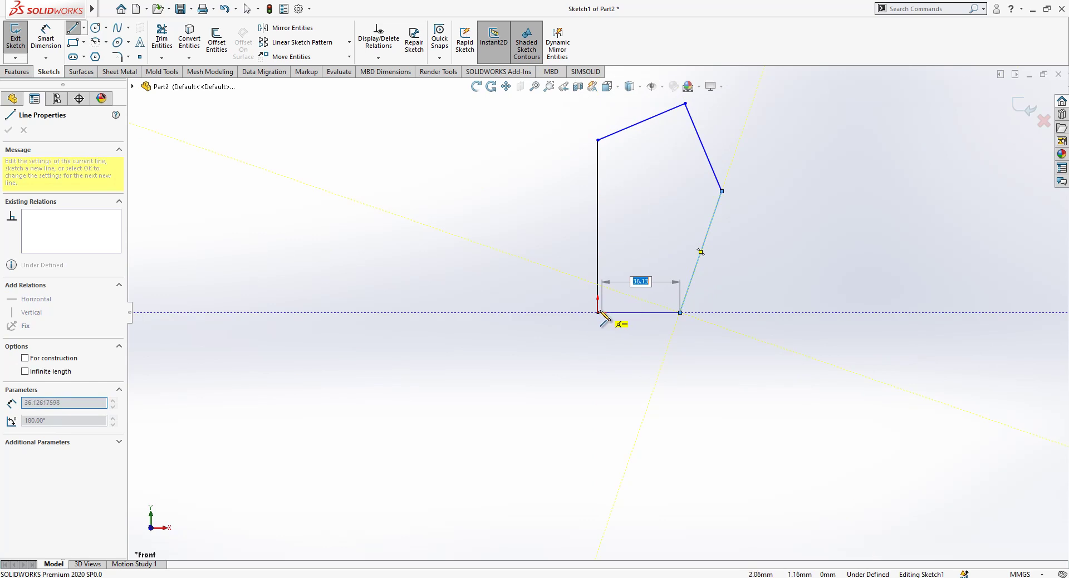
left_click(597, 313)
scroll(703, 245, "up", 2)
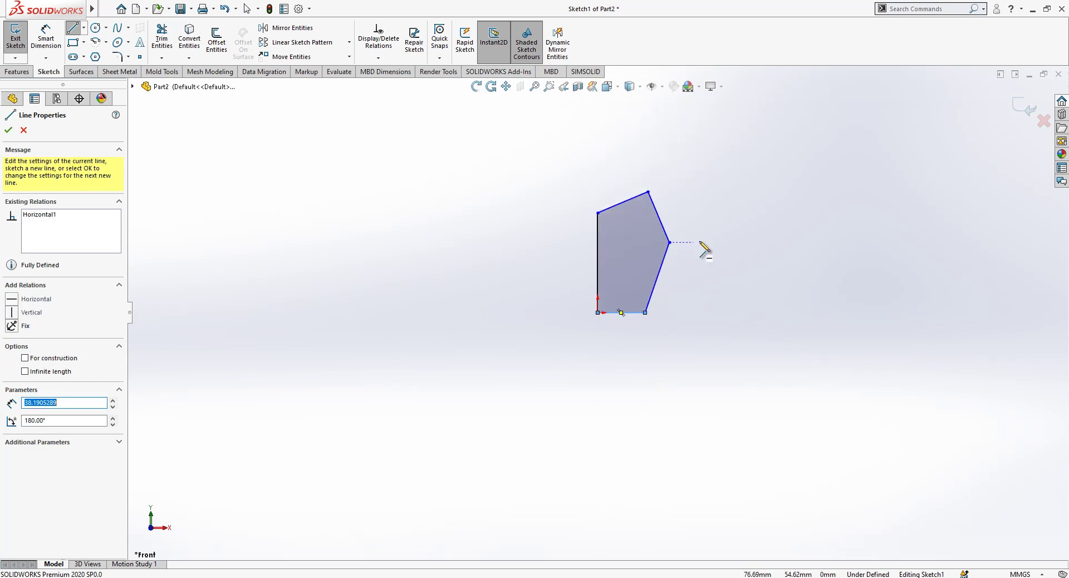
Step: Dimension the pentagon's left edge 120 mm, base 75 mm and overall width 110 mm
left_click(45, 40)
left_click(530, 300)
left_click(462, 310)
type("120")
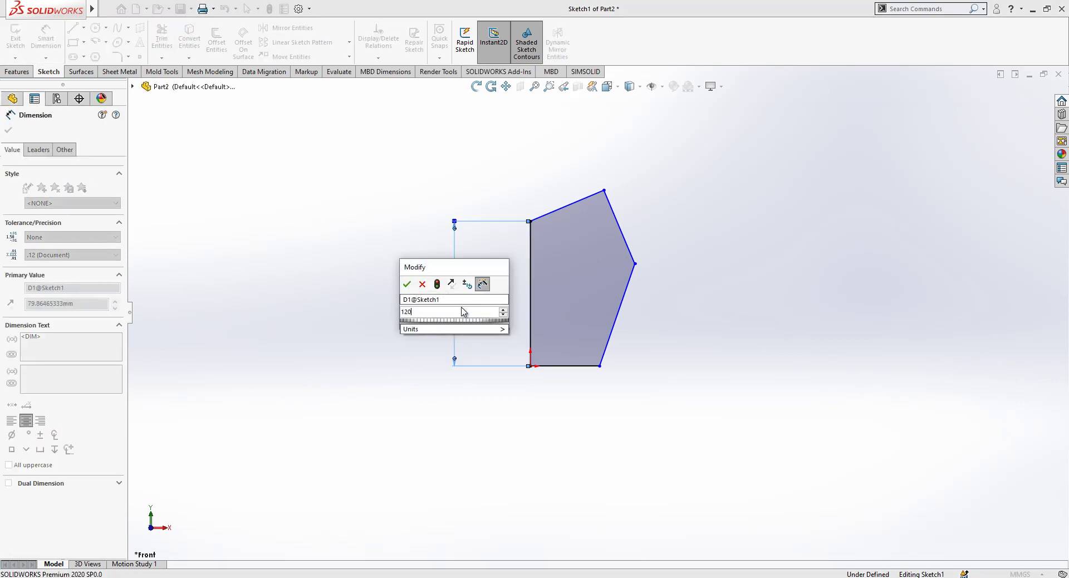
key("Return")
left_click(568, 366)
left_click(565, 429)
key("Return")
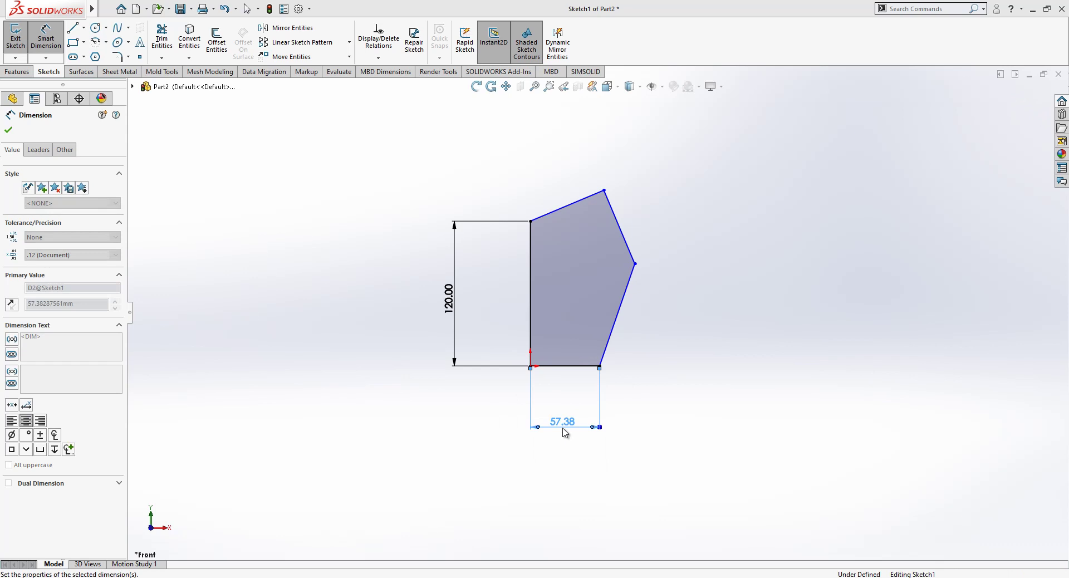
left_click(655, 263)
left_click(530, 339)
left_click(591, 483)
type("110")
key("Return")
Step: Set the lower and top corner angles to 120° each to fully define the sketch
left_click(598, 365)
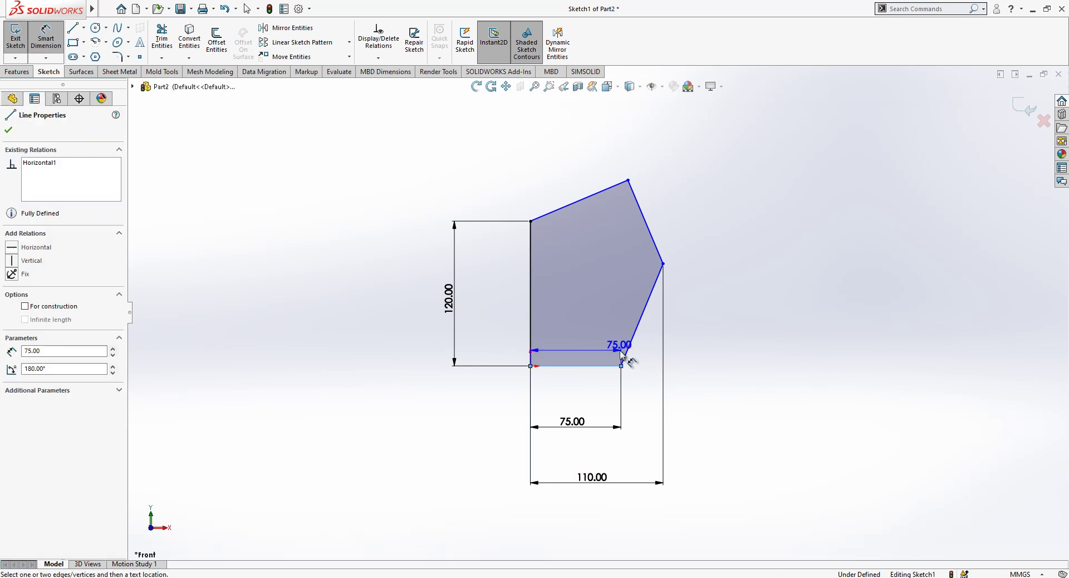
left_click(626, 352)
left_click(605, 342)
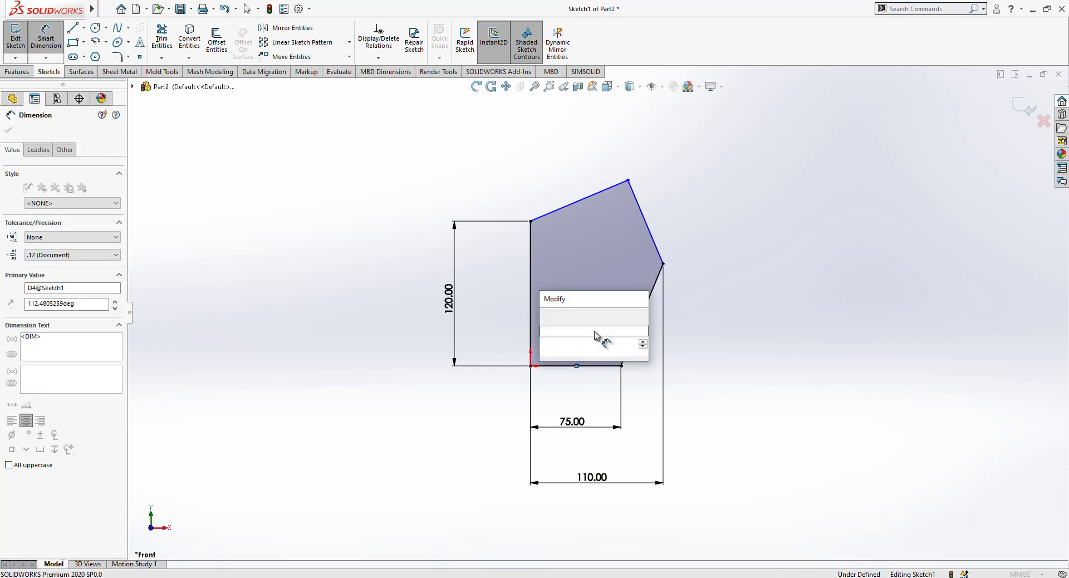
type("120")
key("Return")
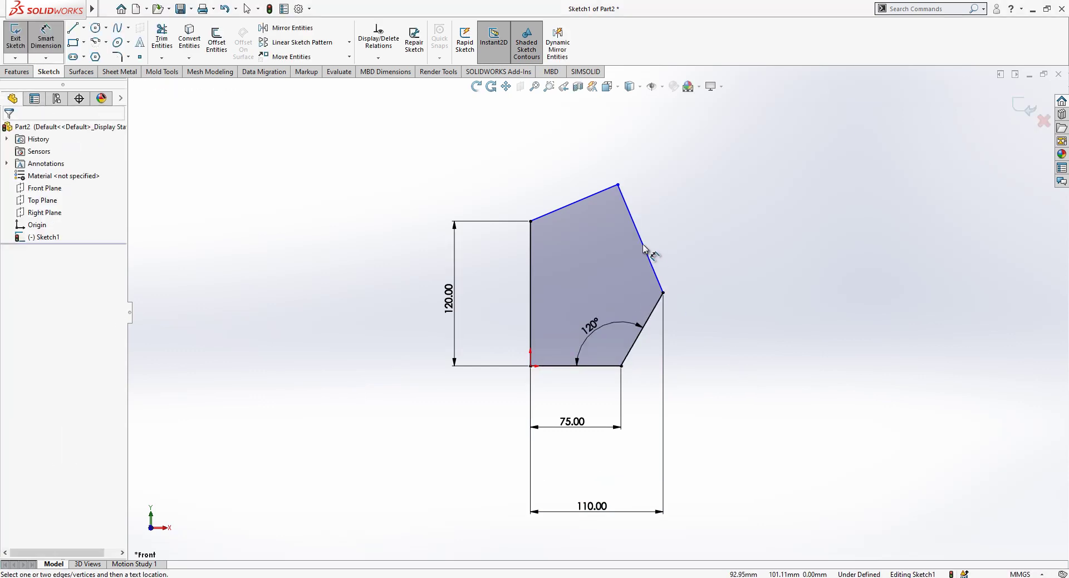
left_click(532, 239)
left_click(549, 213)
left_click(559, 245)
type("01")
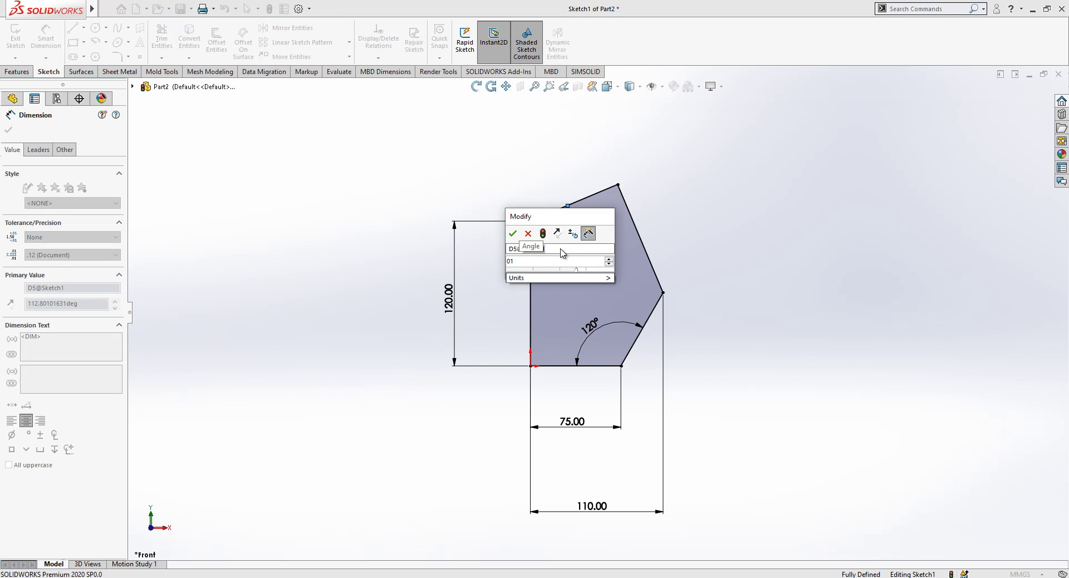
key("Return")
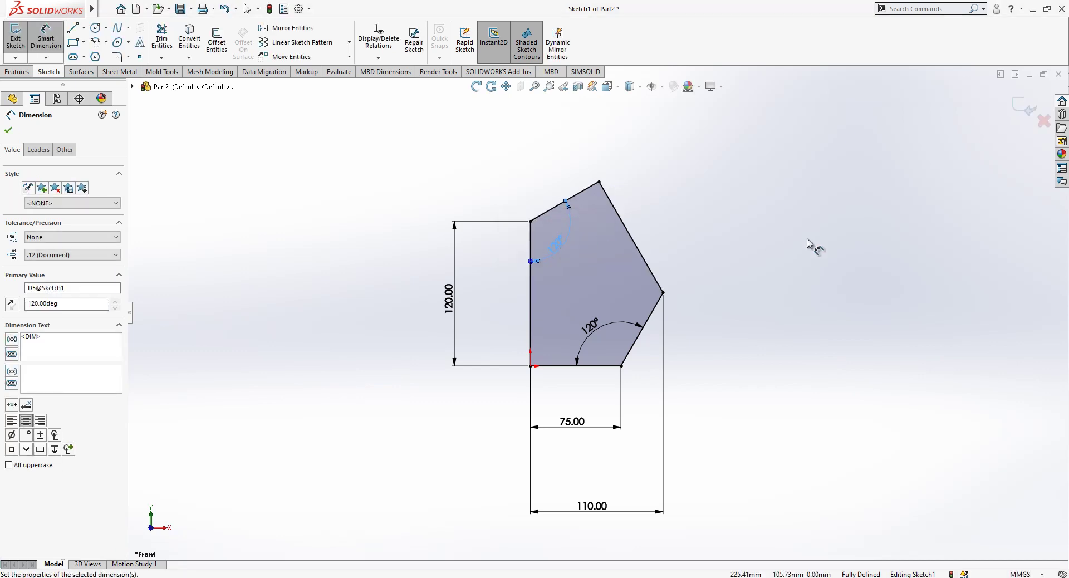
left_click(793, 243)
scroll(752, 280, "down", 1)
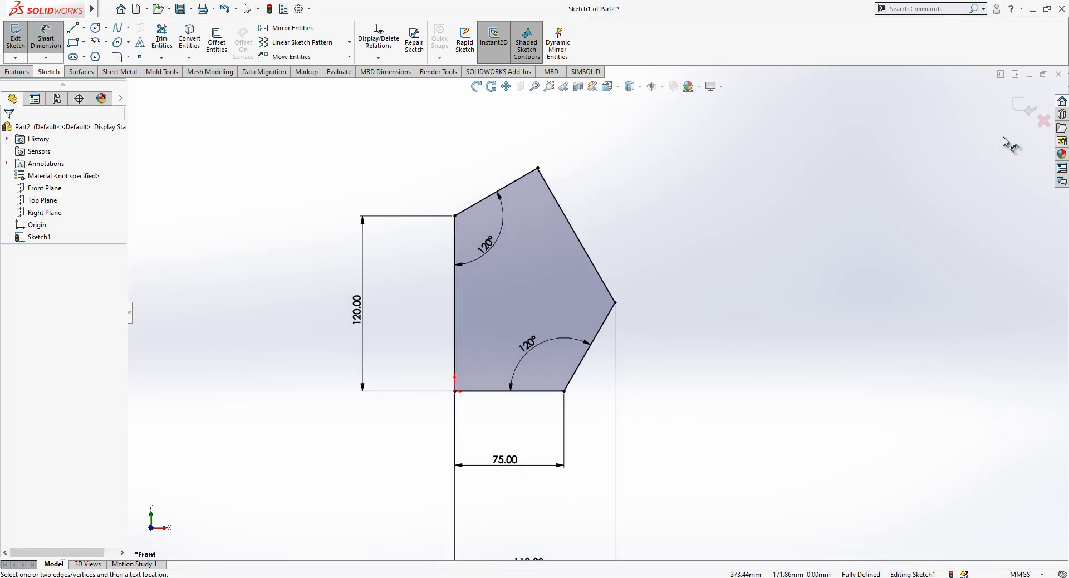
Step: Extrude the pentagon sketch into a 20 mm thick plate
left_click(1017, 110)
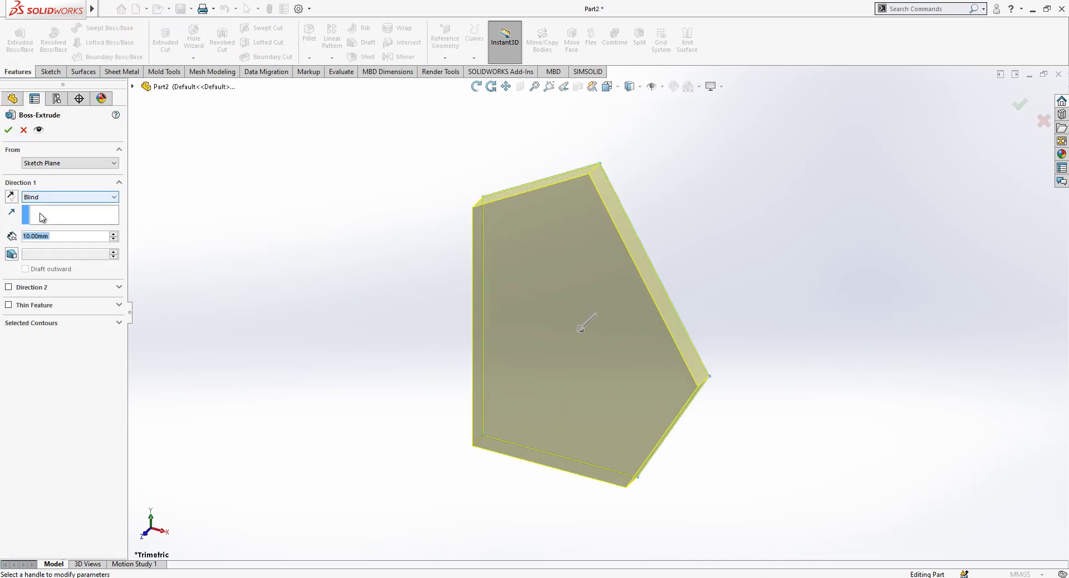
type("20")
key("Return")
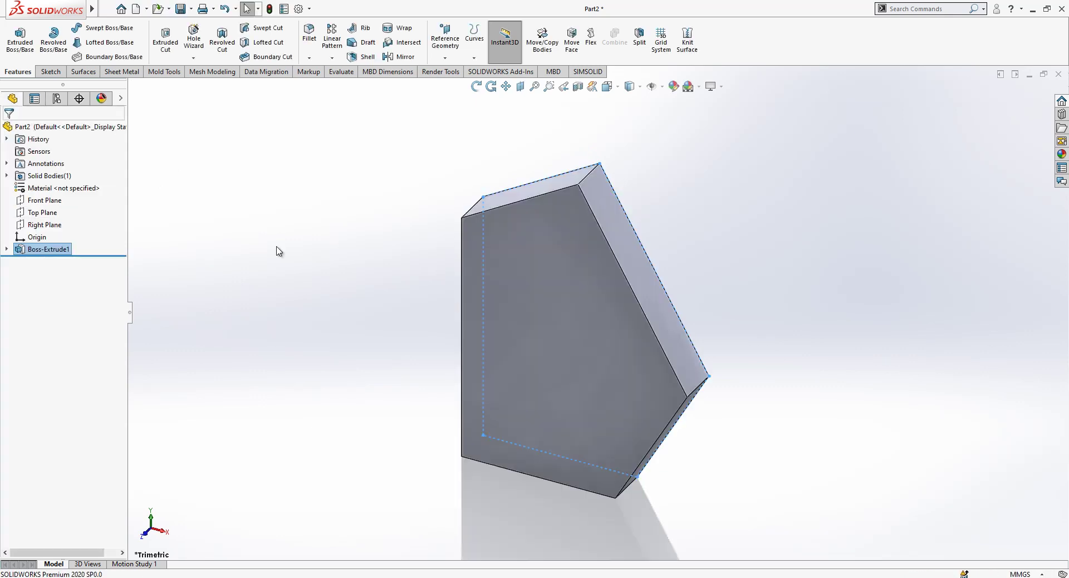
Step: Round the plate's five corner edges with 10 mm fillets
left_click(308, 34)
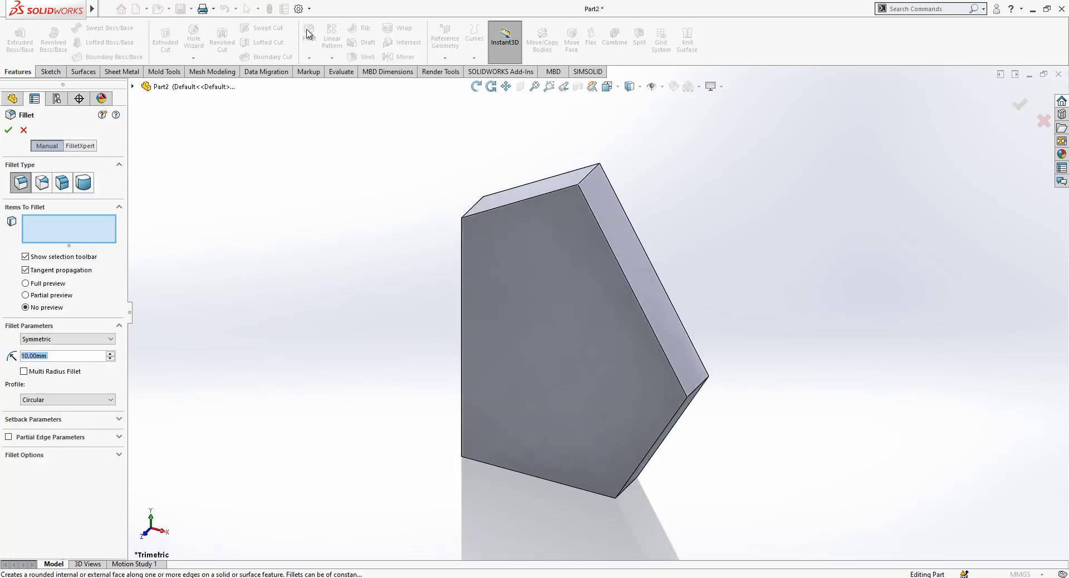
left_click(587, 180)
left_click(620, 144)
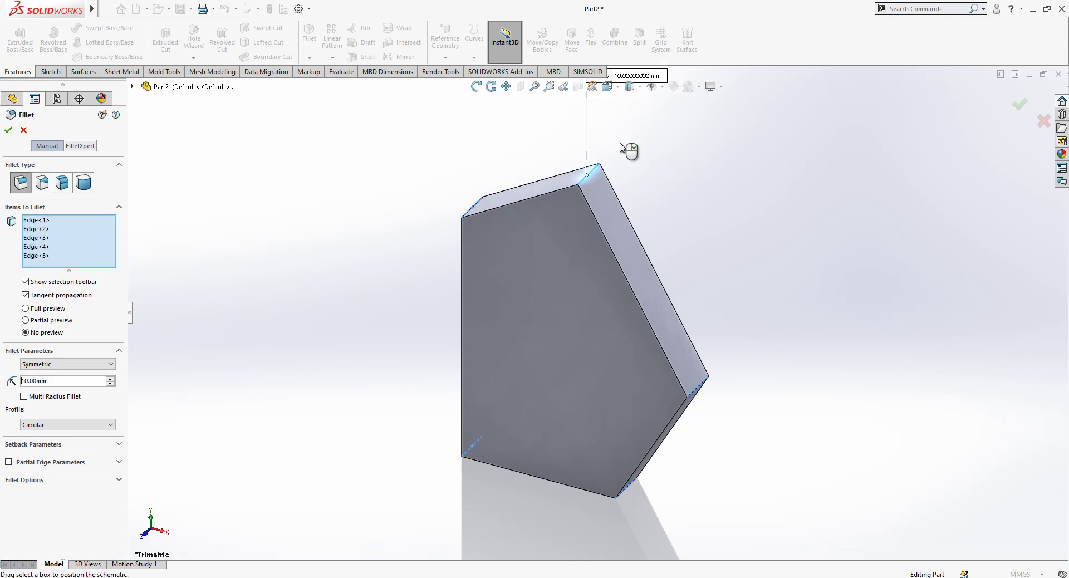
right_click(410, 315)
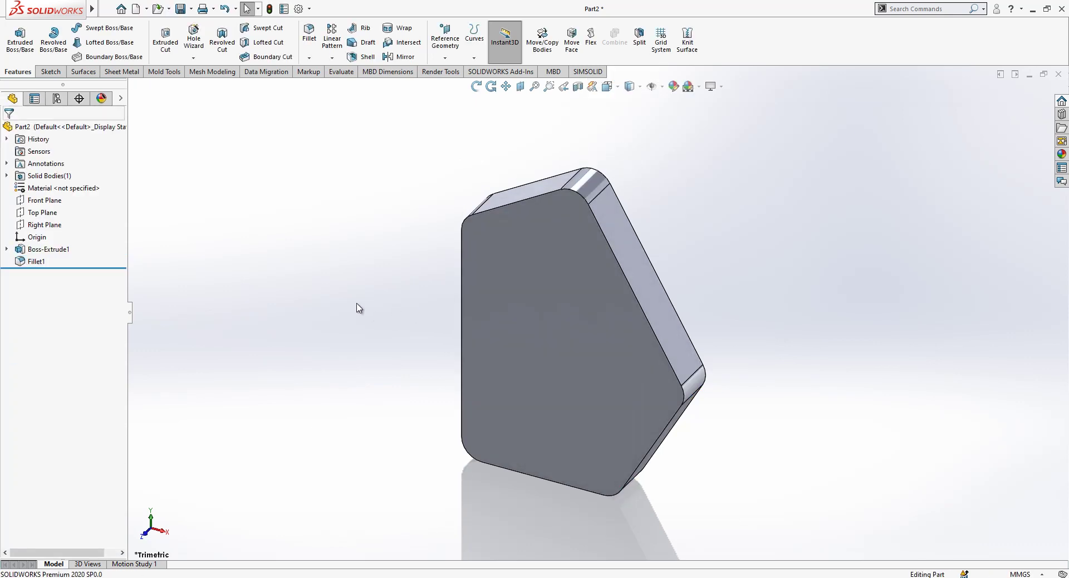
left_click(593, 287)
Step: Sketch a 25 mm inward offset of the outline on the plate's front face
left_click(626, 270)
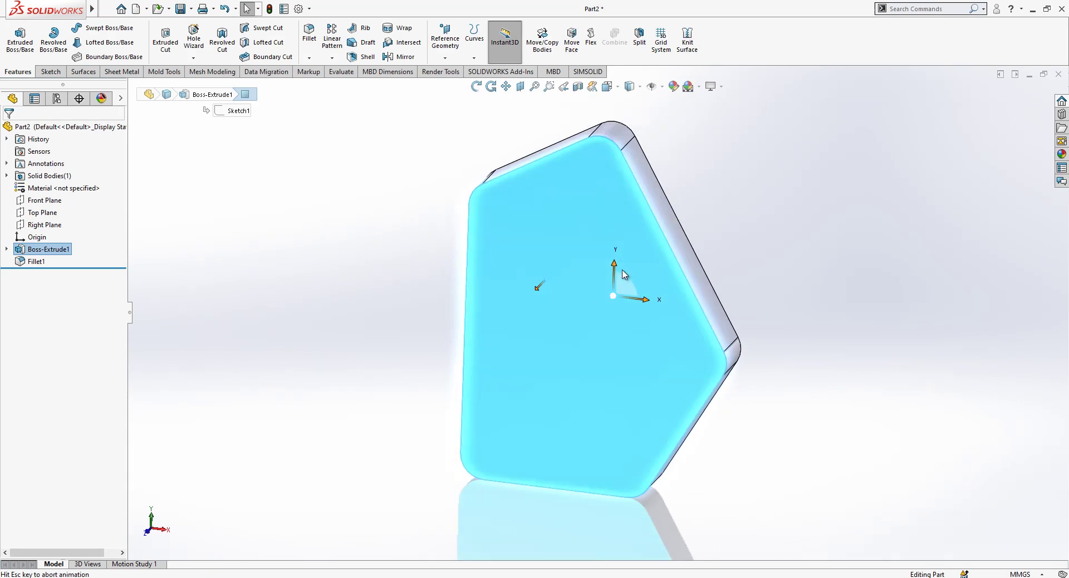
left_click(585, 217)
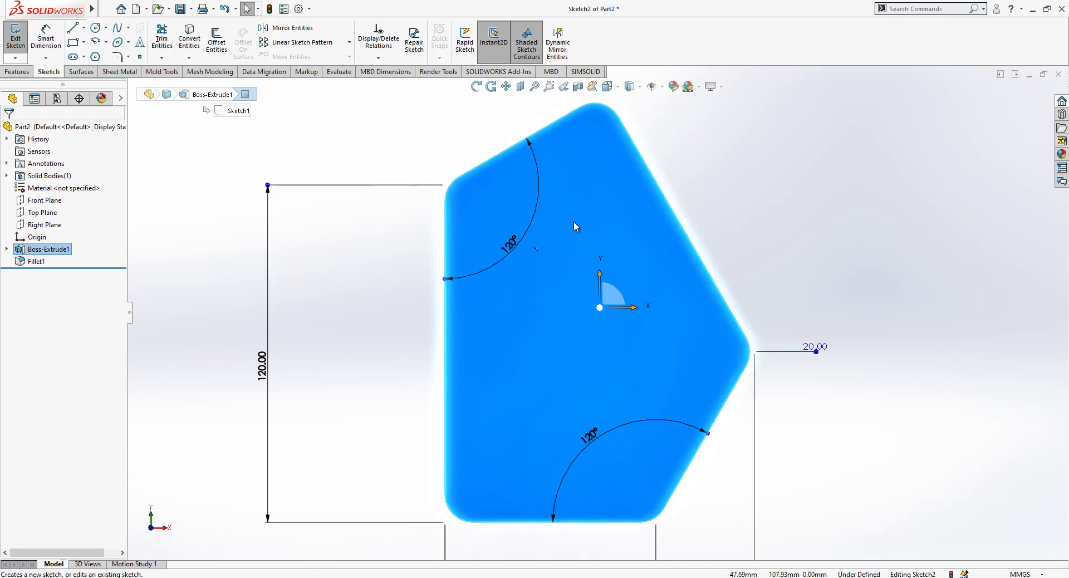
left_click(217, 41)
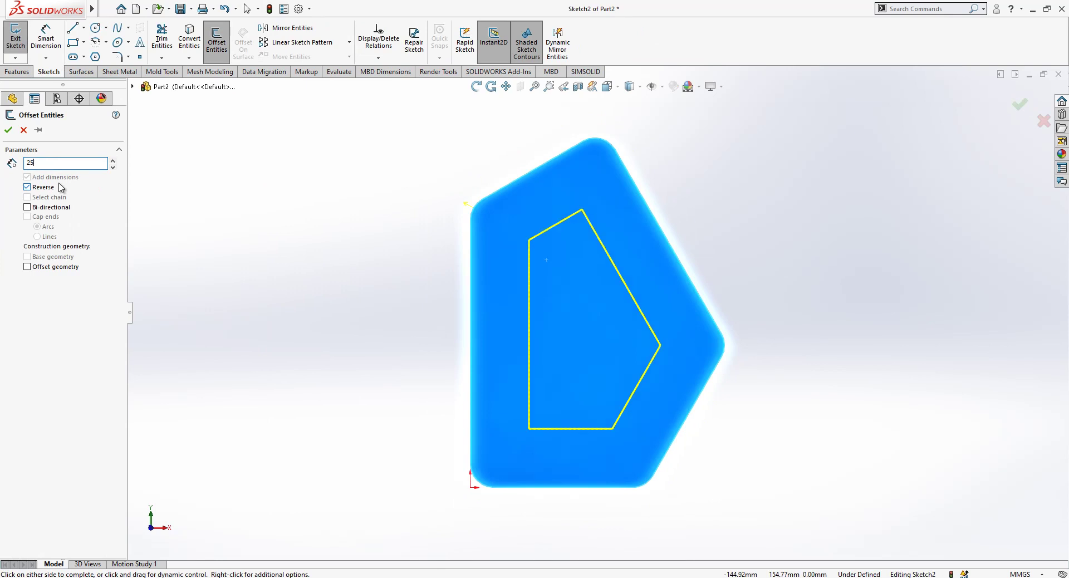
key("Return")
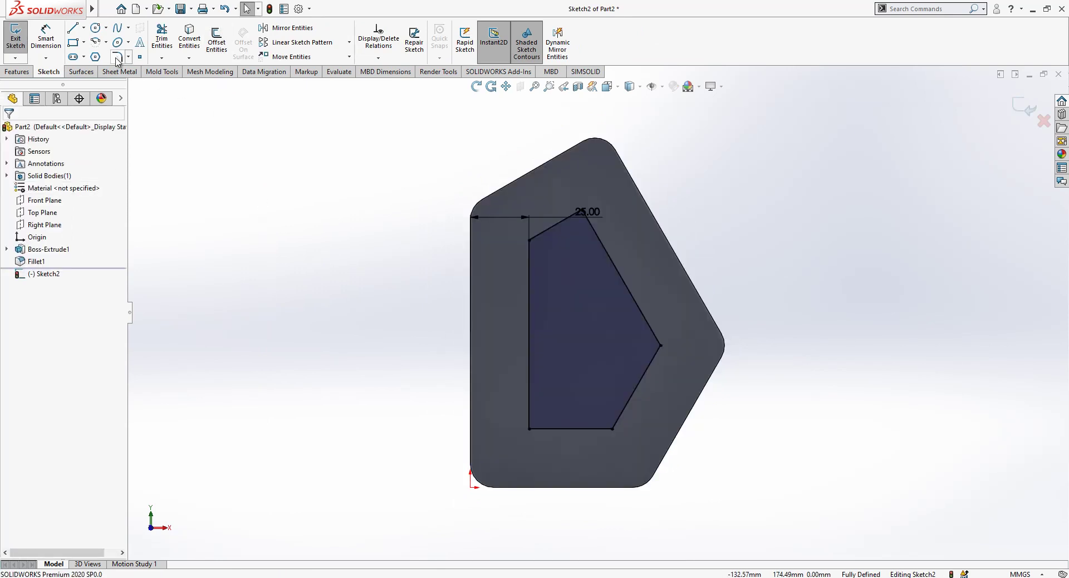
Step: Round all five inner pentagon corners with 5 mm sketch fillets and exit Sketch2
left_click(116, 56)
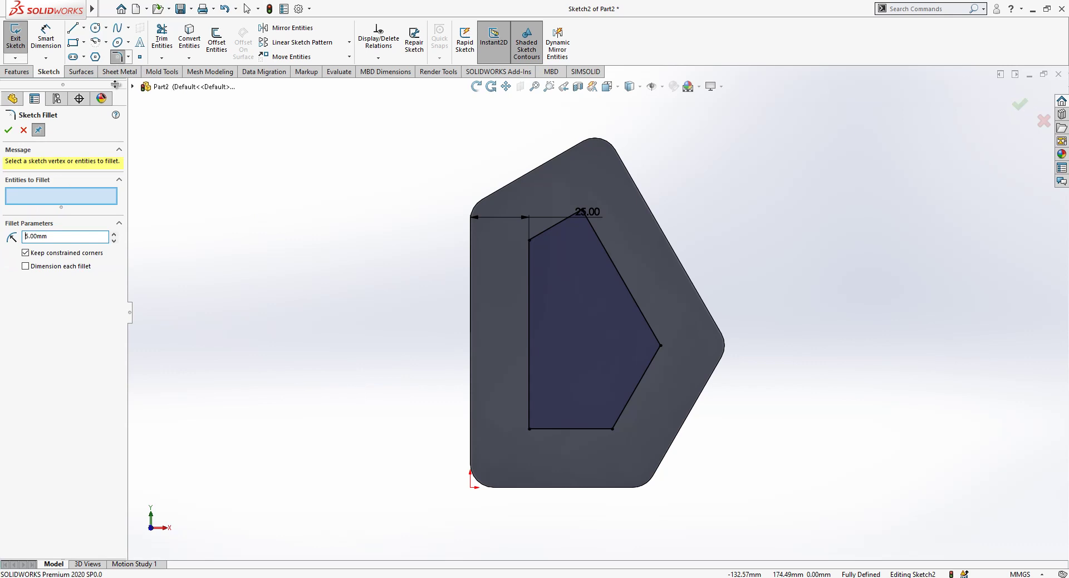
left_click_drag(823, 151, 410, 528)
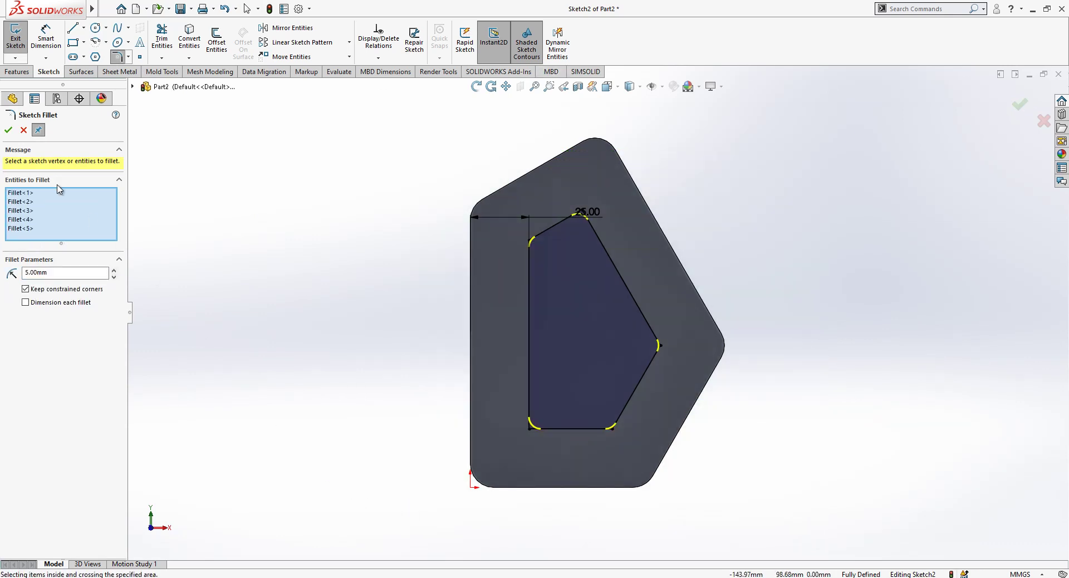
left_click(4, 133)
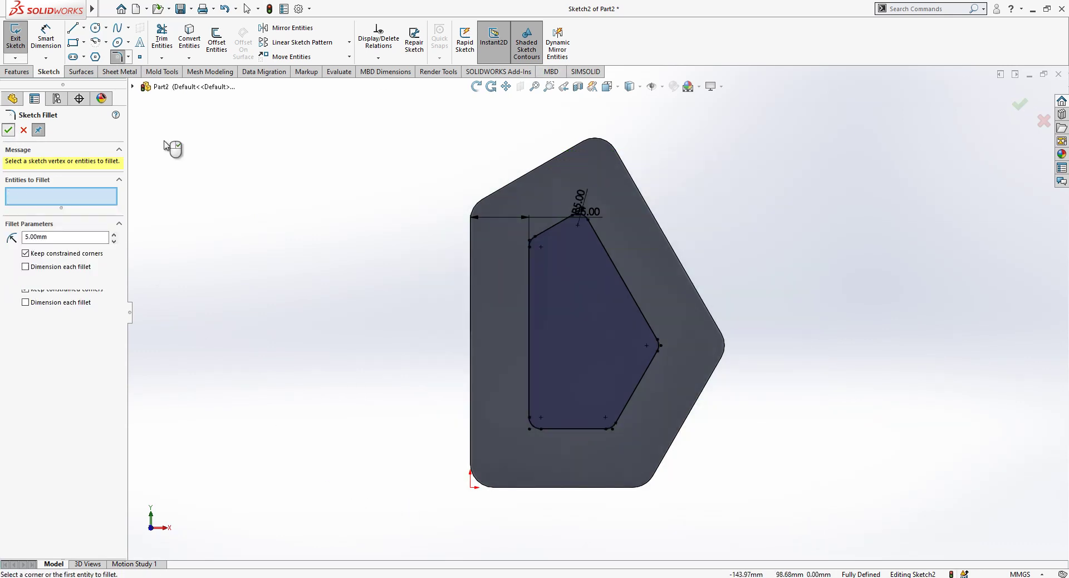
left_click(1015, 107)
left_click(1015, 107)
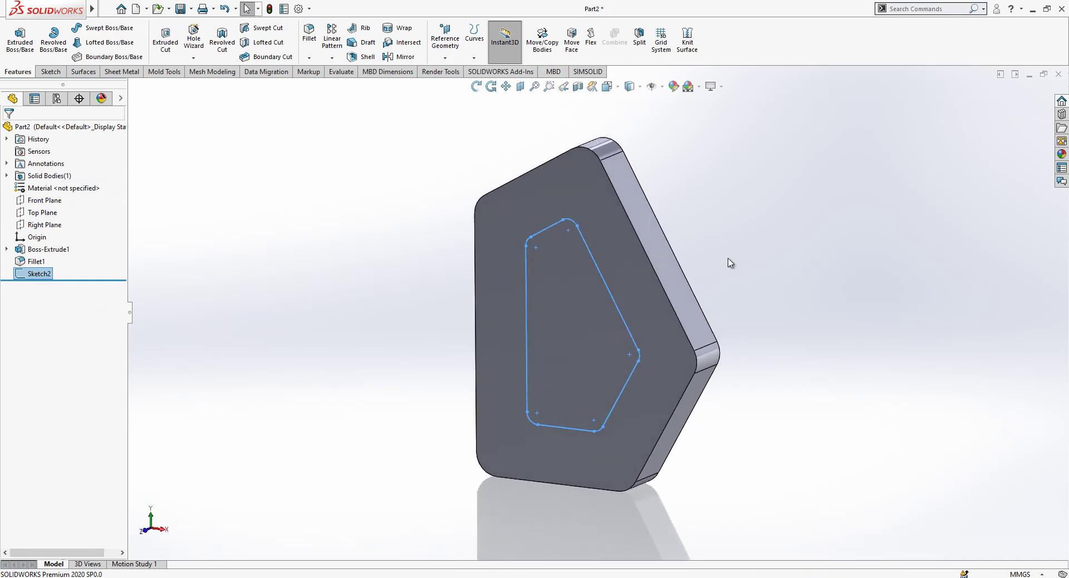
Step: Cut the rounded inner pentagon Blind 20 mm through the plate as Cut-Extrude1
left_click(165, 37)
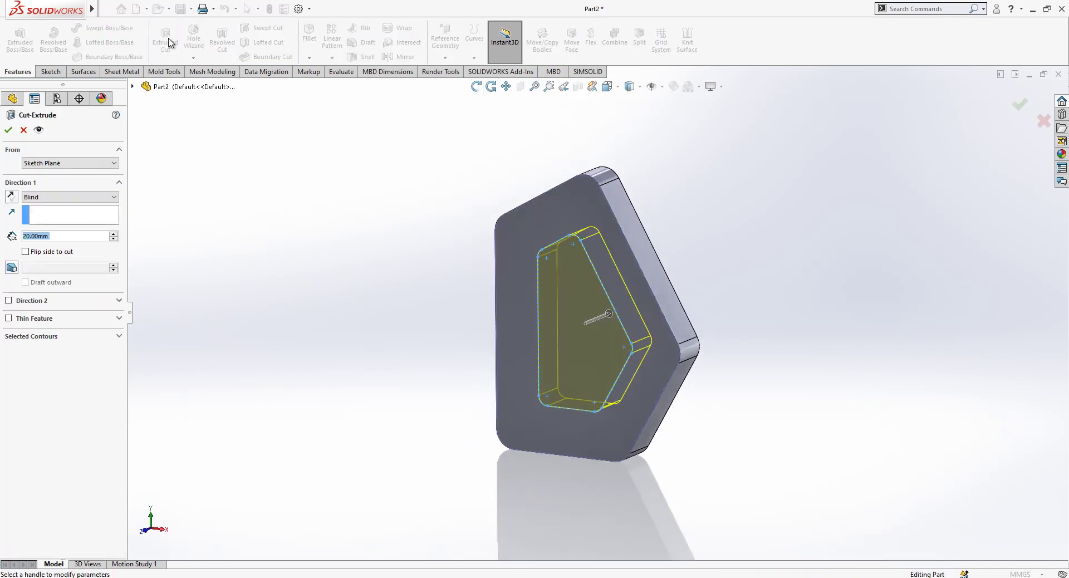
left_click(8, 130)
middle_click_drag(489, 267, 577, 239)
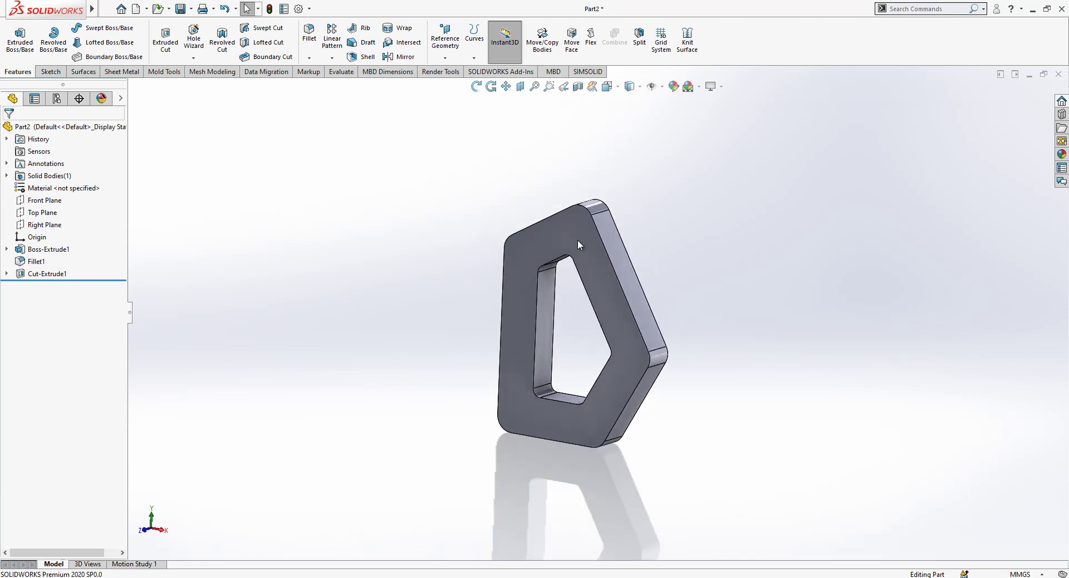
left_click(576, 219)
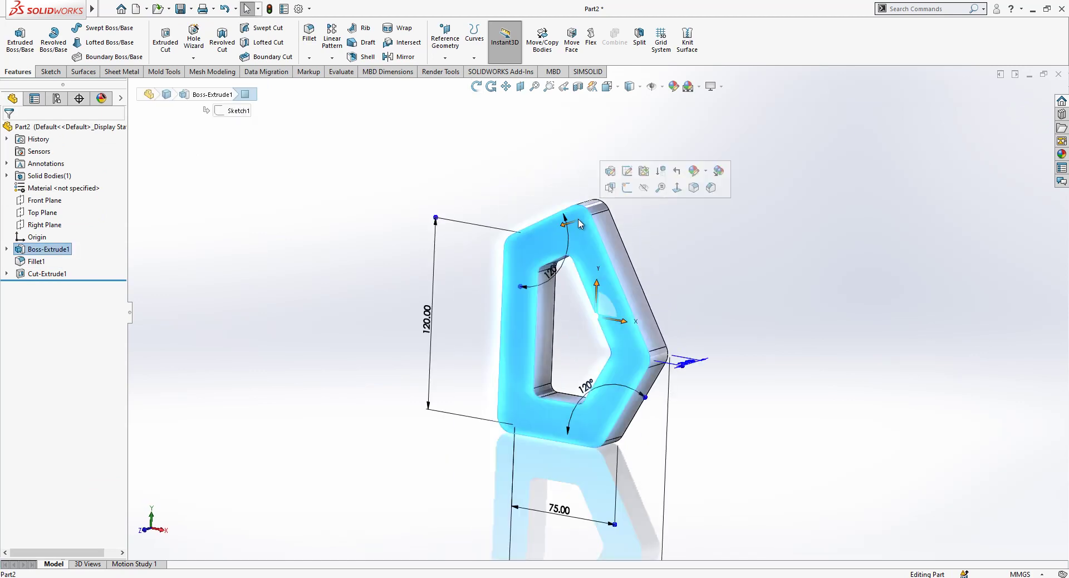
Step: Create Sketch3 on the front face with a 5 mm reversed offset of the outer outline
left_click(629, 189)
left_click(217, 44)
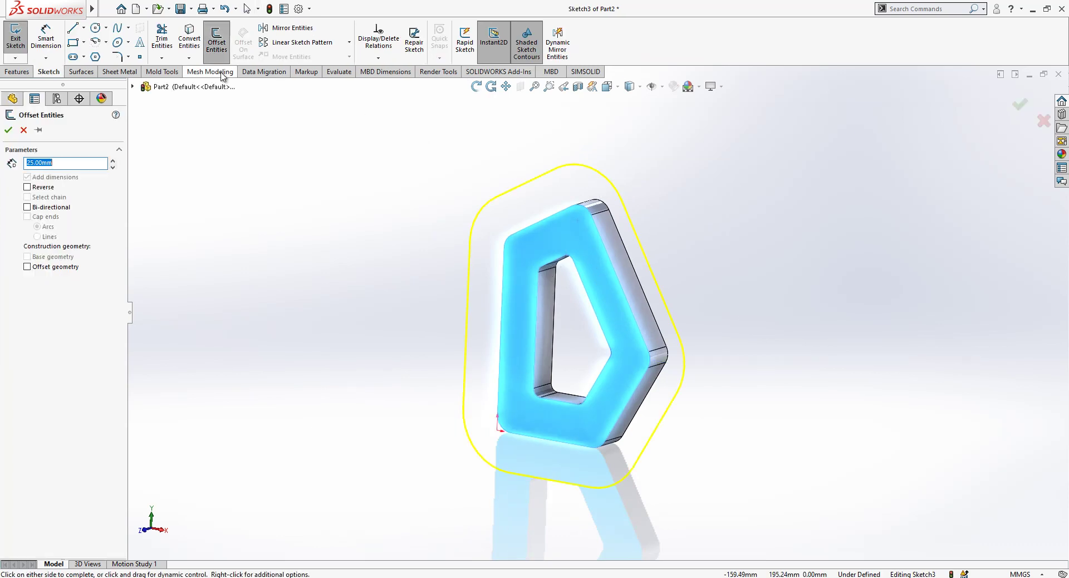
left_click(49, 189)
type("5")
key("Return")
key("Return")
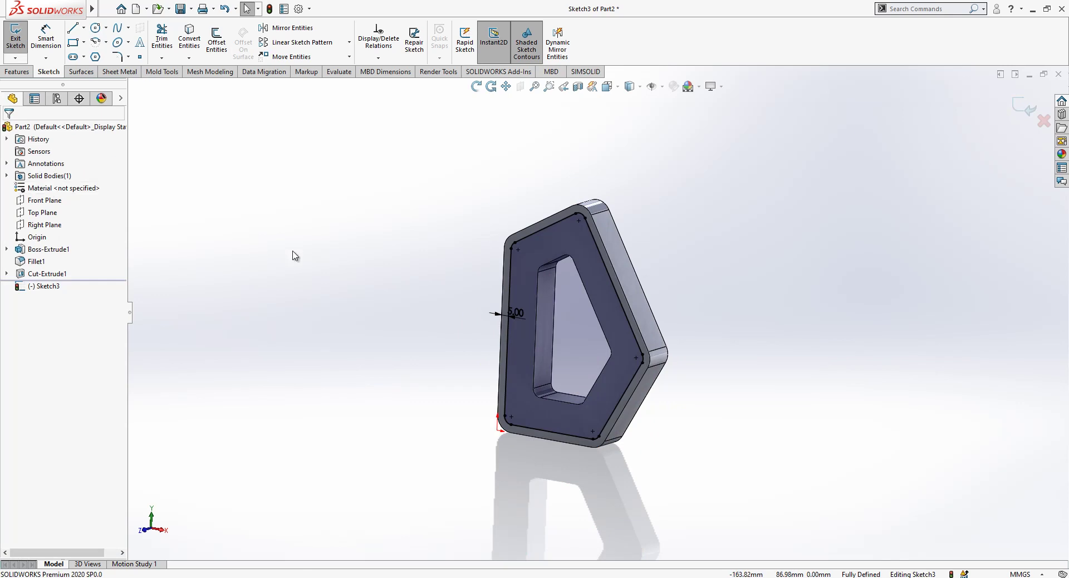
left_click(1022, 105)
left_click(708, 200)
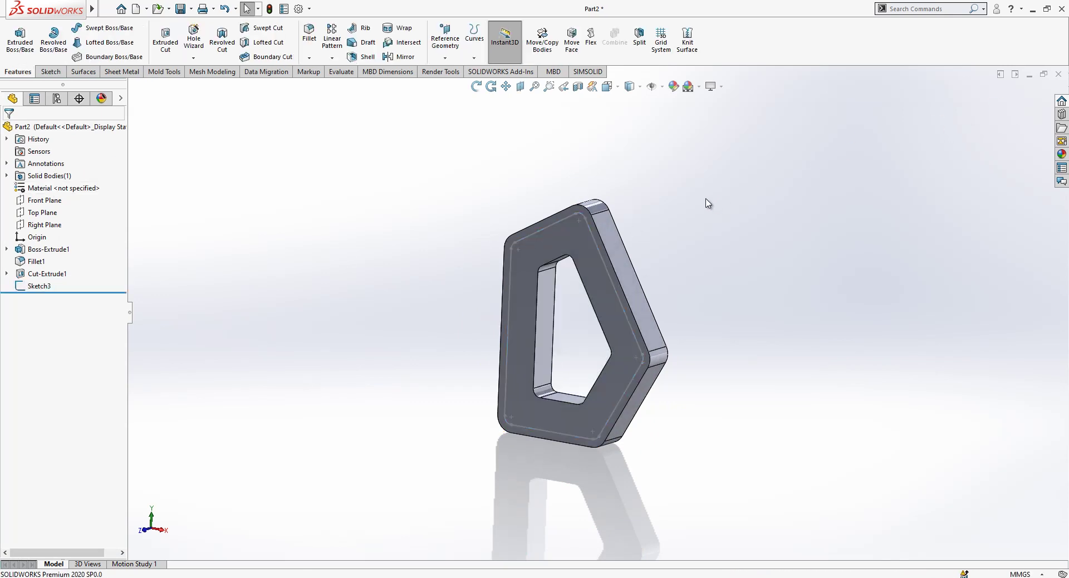
Step: On the Right Plane, draw one line from the part's top-right corner to its bottom edge
left_click(48, 226)
left_click(91, 208)
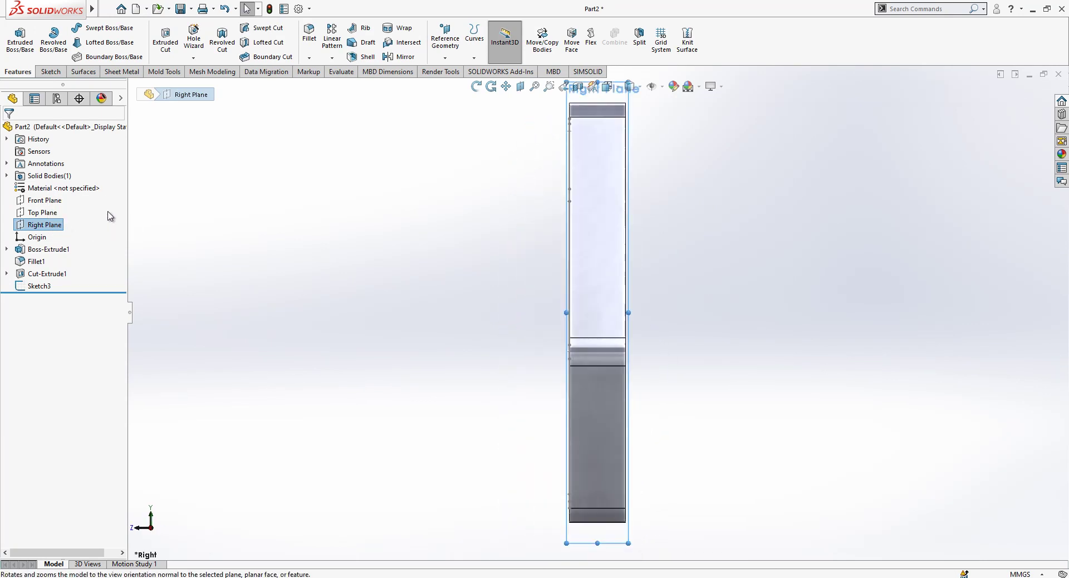
right_click(27, 227)
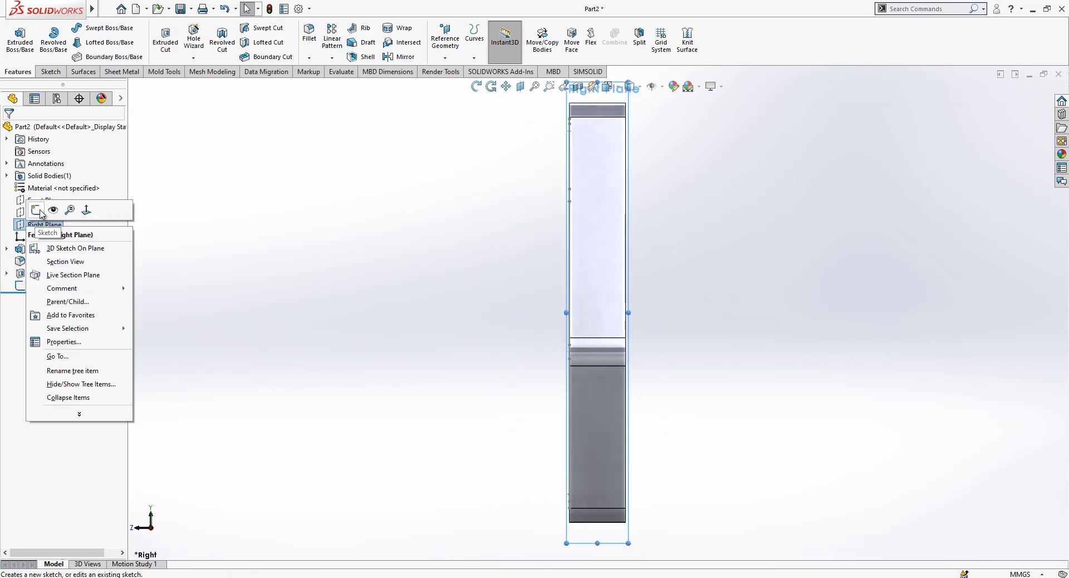
left_click(37, 210)
left_click(72, 29)
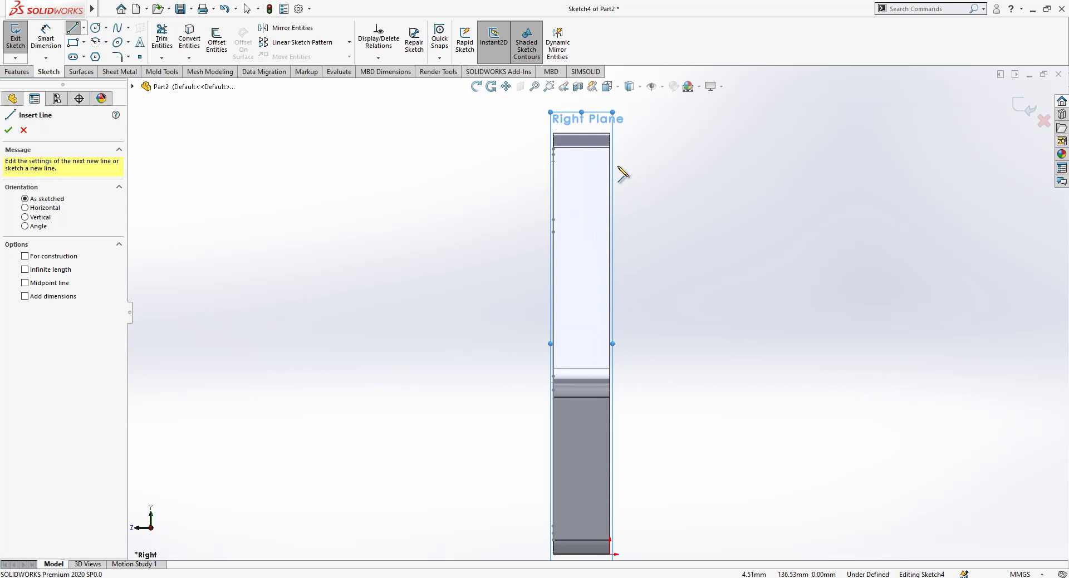
left_click(610, 135)
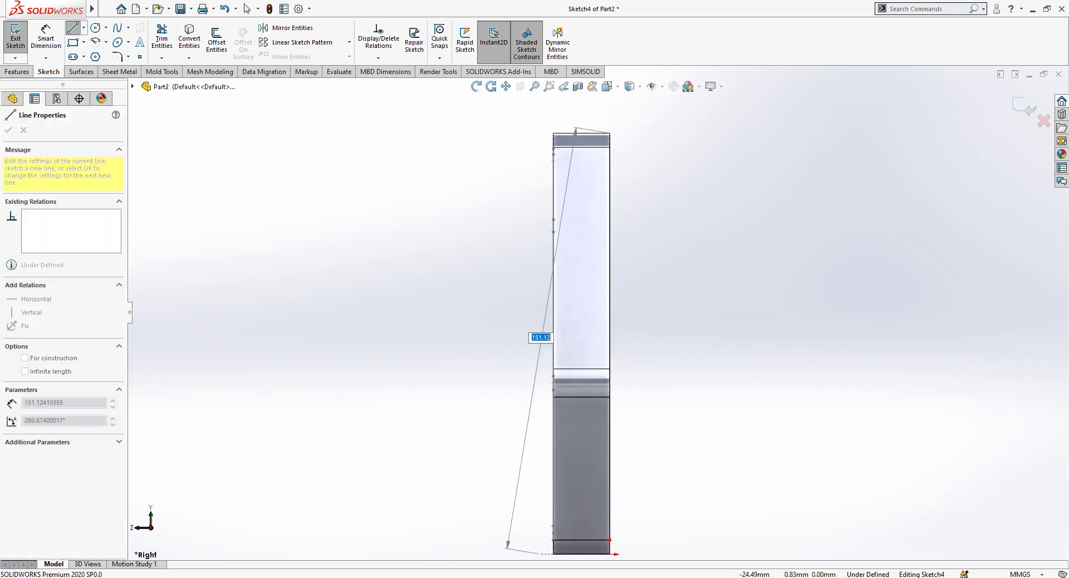
left_click(572, 553)
key("Escape")
Step: Dimension the line at 5° to the plate's vertical edge and exit Sketch4
key("d")
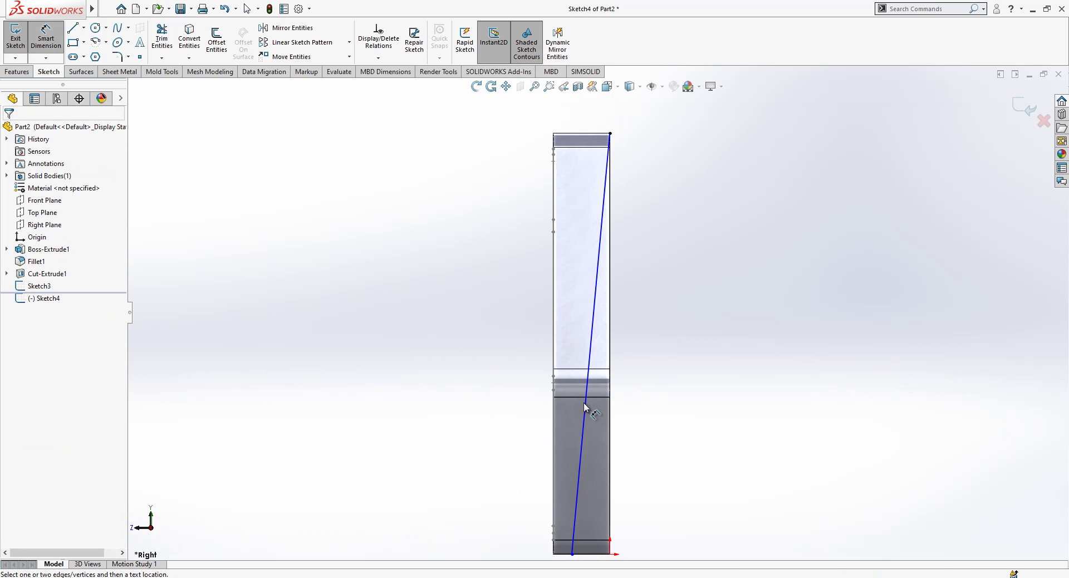
left_click(584, 407)
left_click(611, 422)
left_click(598, 428)
type("5")
key("Return")
middle_click_drag(530, 365, 582, 375)
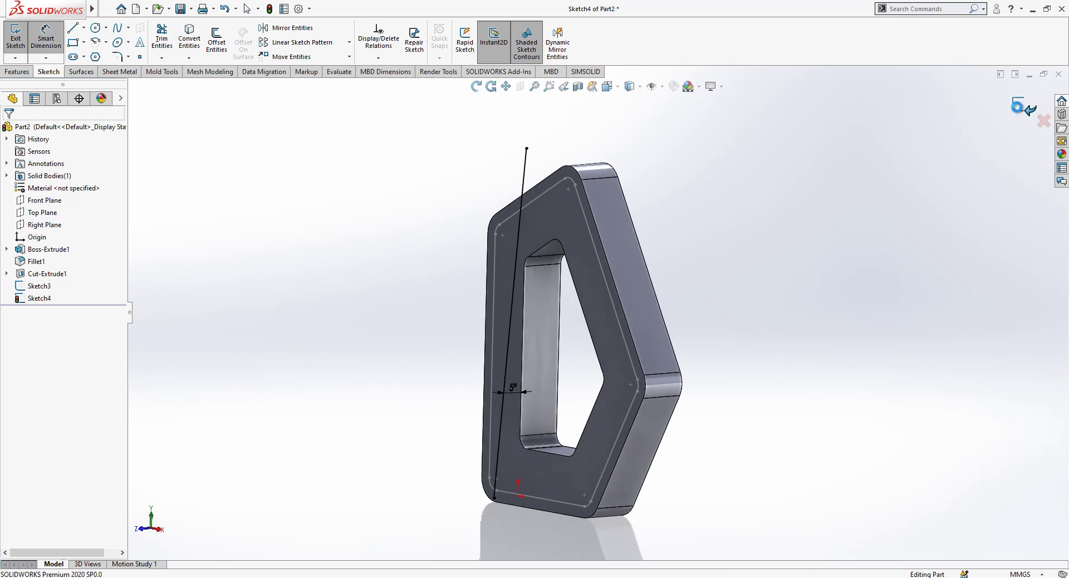
left_click(1022, 104)
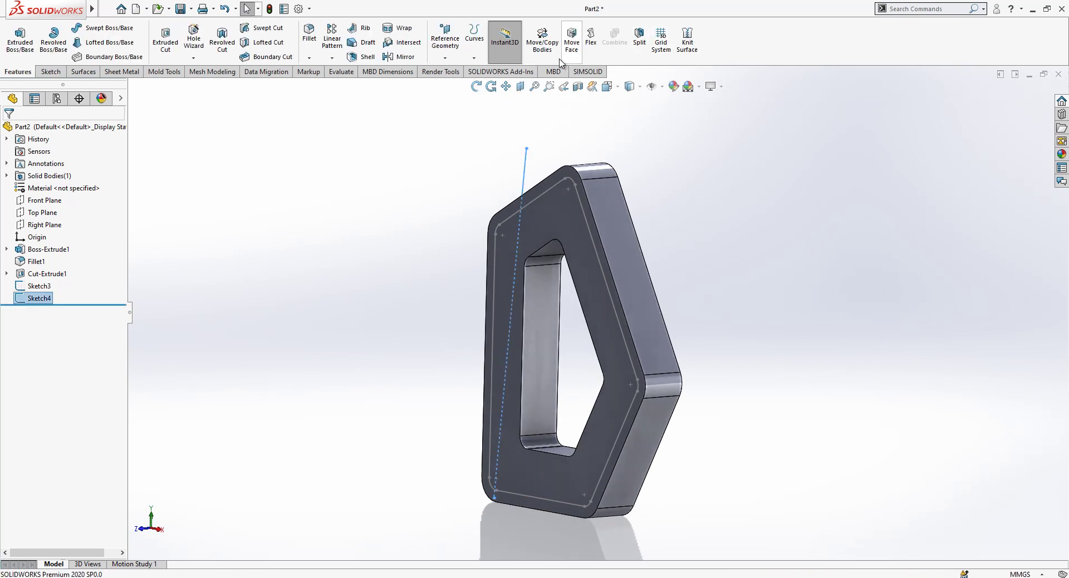
Step: Start a projection Split Line with Sketch4, selecting the first inner cutout and bottom fillet faces
left_click(473, 39)
left_click(490, 71)
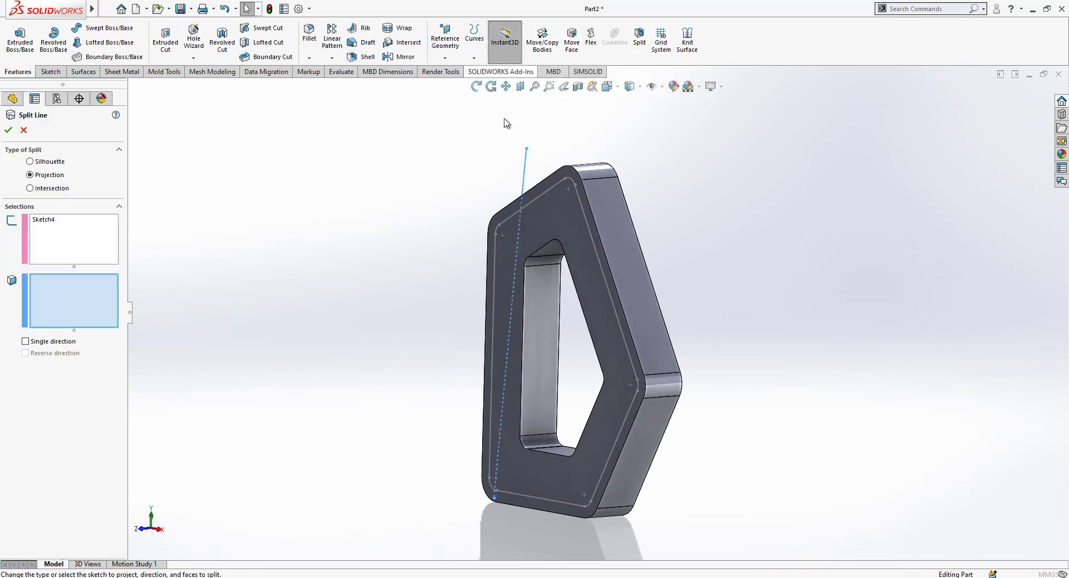
left_click(550, 274)
left_click(553, 261)
left_click(553, 248)
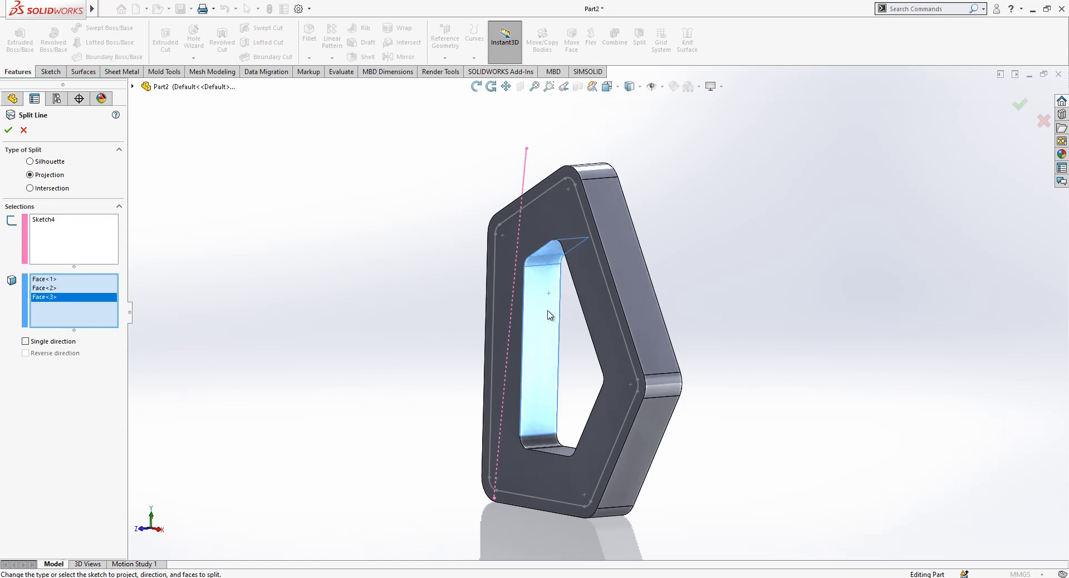
left_click(536, 443)
left_click(571, 452)
middle_click_drag(572, 452, 681, 493)
Step: Add the remaining inner cutout faces and confirm Split Line1 across nine faces
scroll(596, 315, "up", 3)
left_click(594, 397)
left_click(603, 369)
left_click(615, 348)
left_click(612, 342)
middle_click_drag(613, 343, 590, 280)
scroll(590, 280, "down", 3)
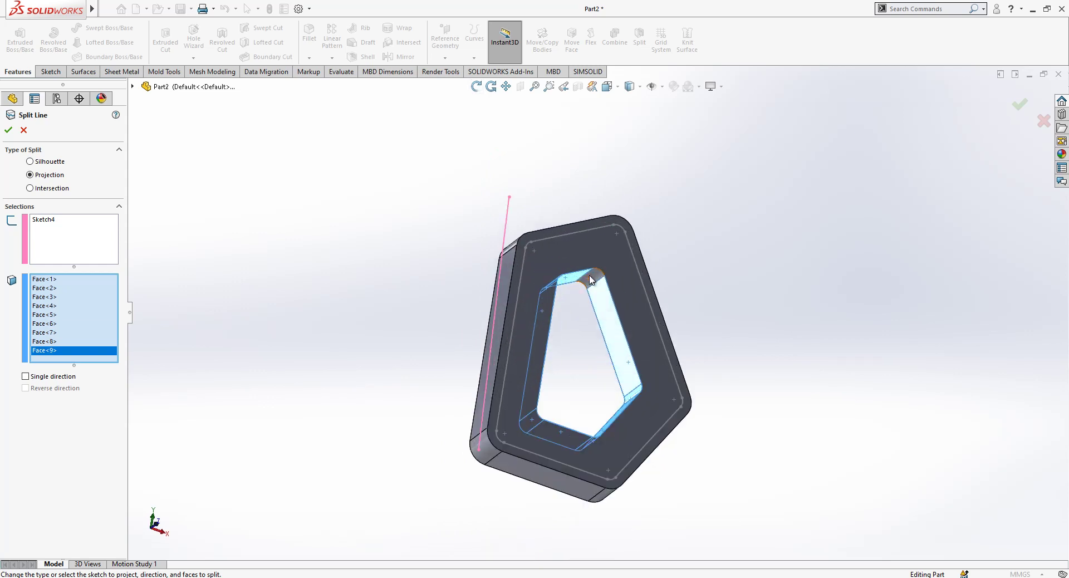
left_click(590, 280)
left_click(7, 130)
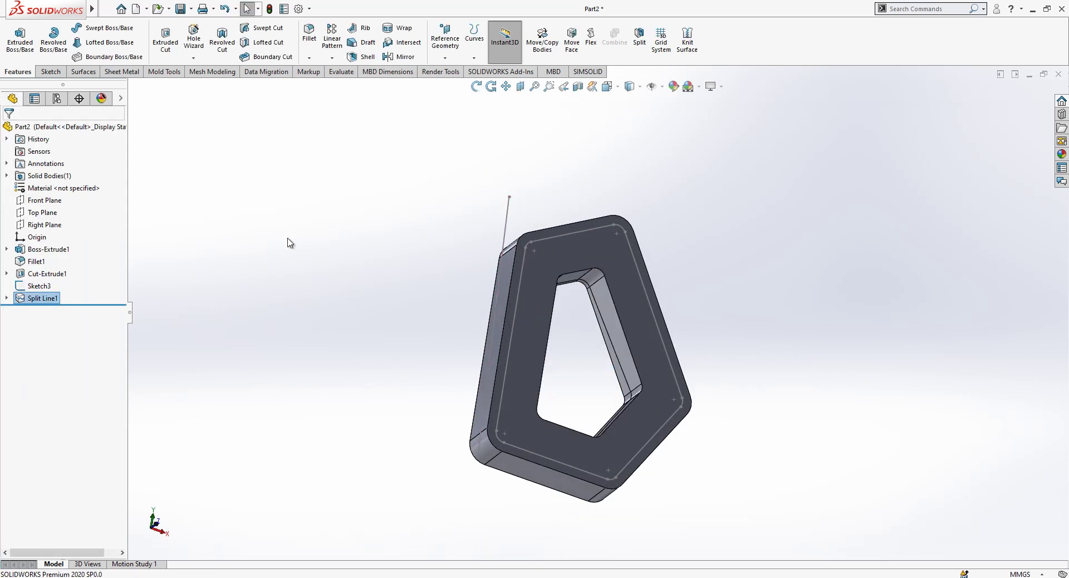
scroll(551, 339, "down", 3)
middle_click_drag(551, 339, 501, 334)
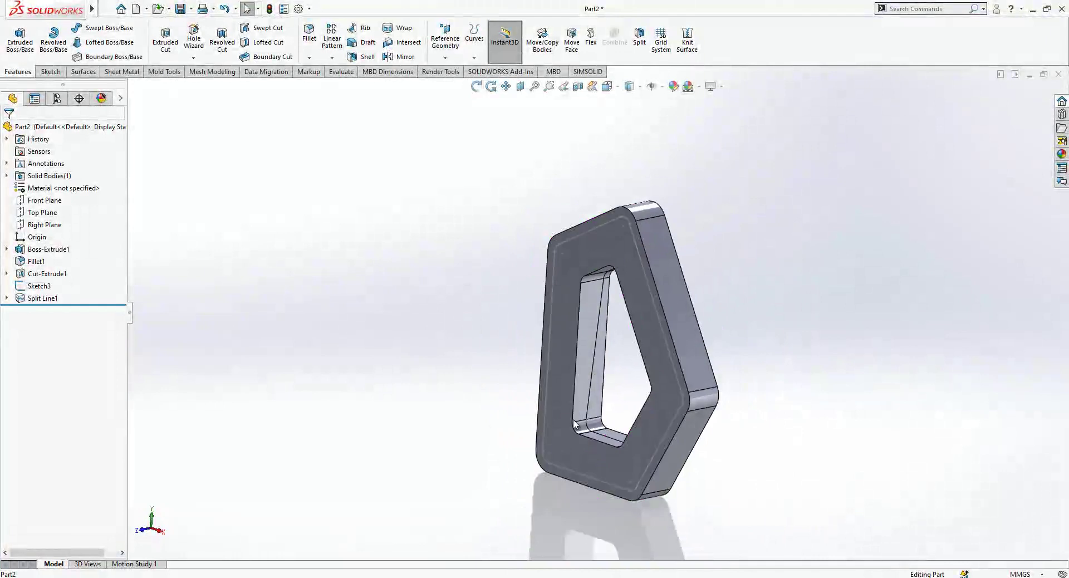
Step: Set up a lofted cut from Sketch3 to the inner split-edge loop as the second profile
left_click(49, 285)
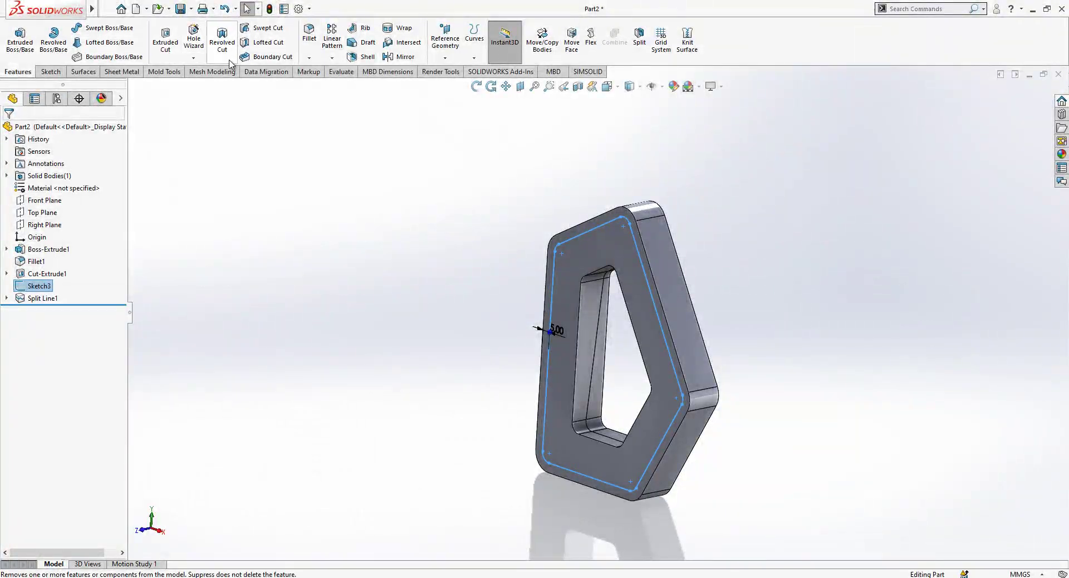
left_click(268, 43)
scroll(625, 324, "down", 3)
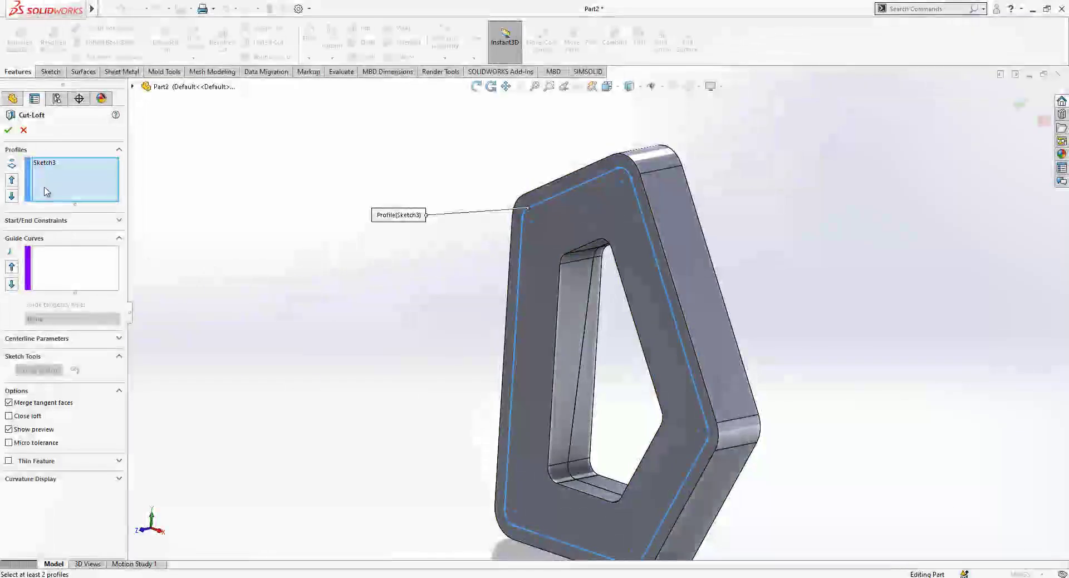
right_click(67, 177)
left_click(92, 194)
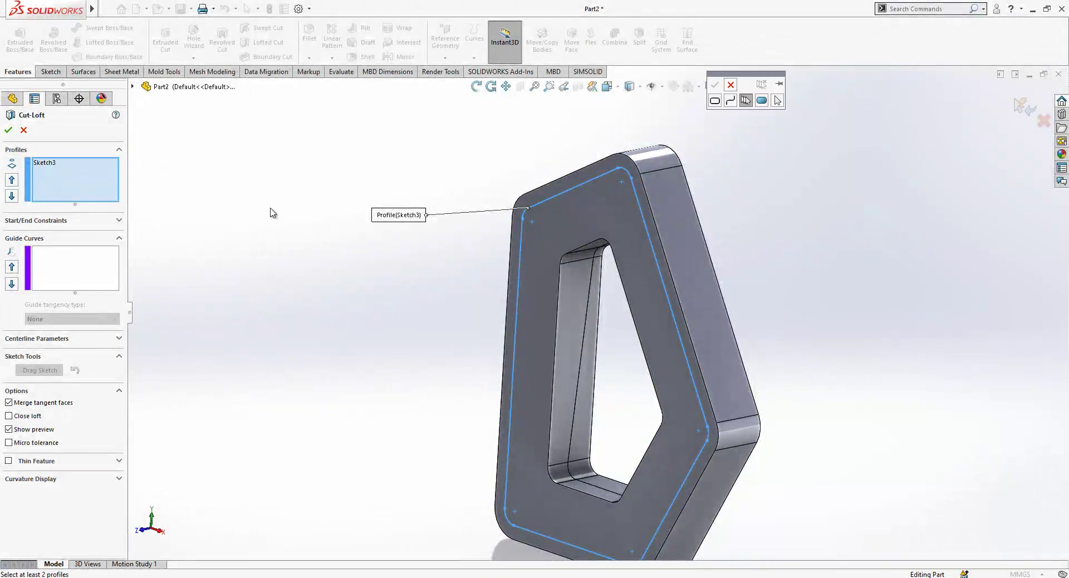
left_click(715, 100)
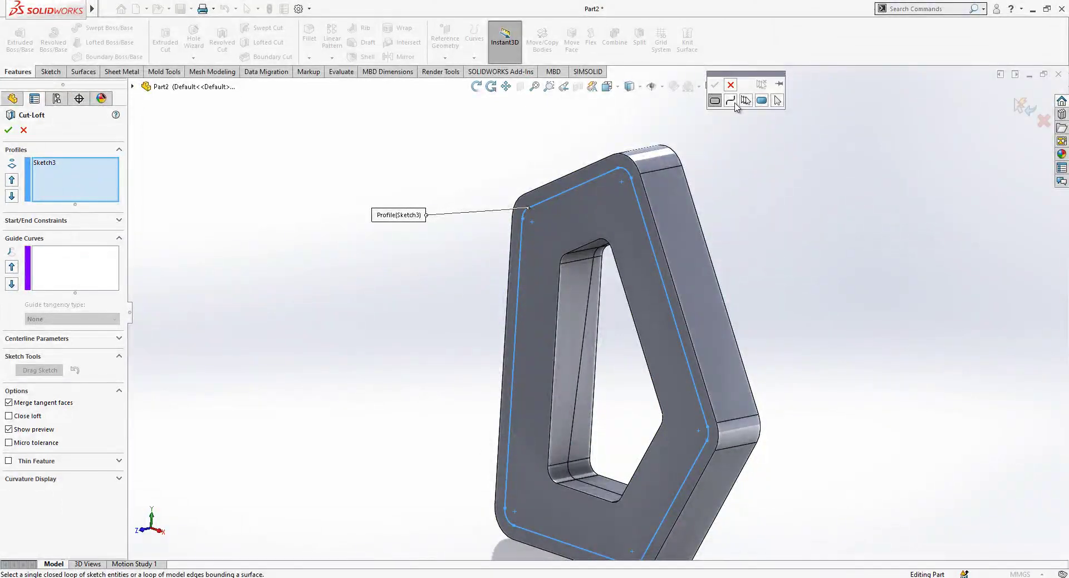
left_click(594, 284)
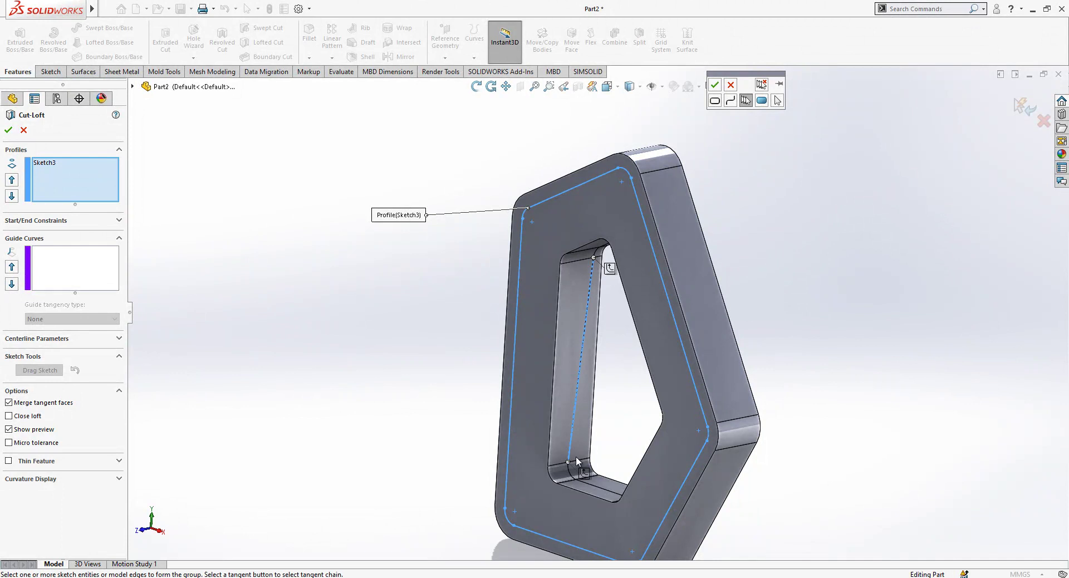
left_click(592, 489)
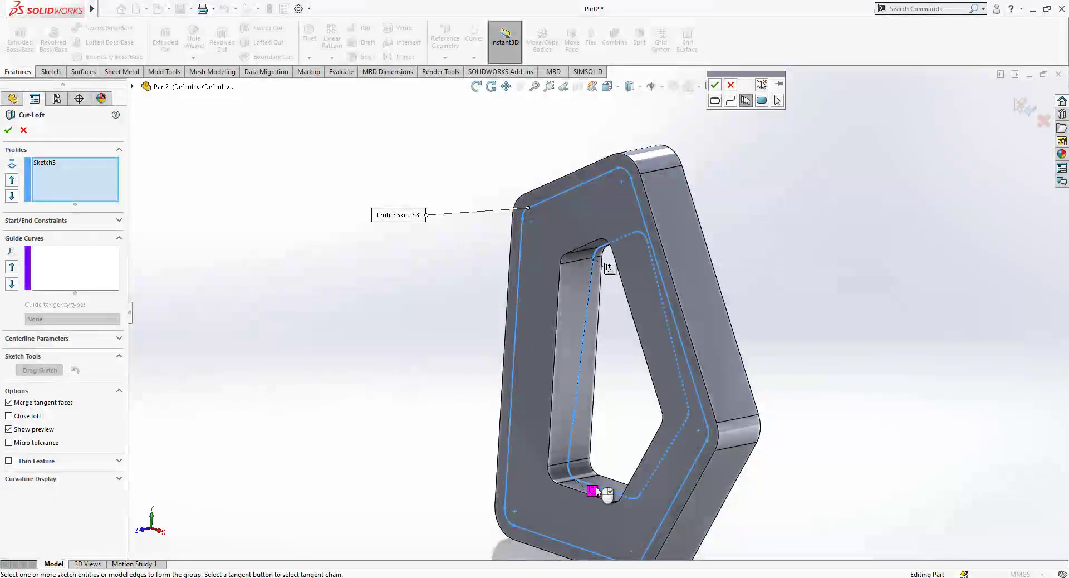
middle_click_drag(608, 444, 656, 251)
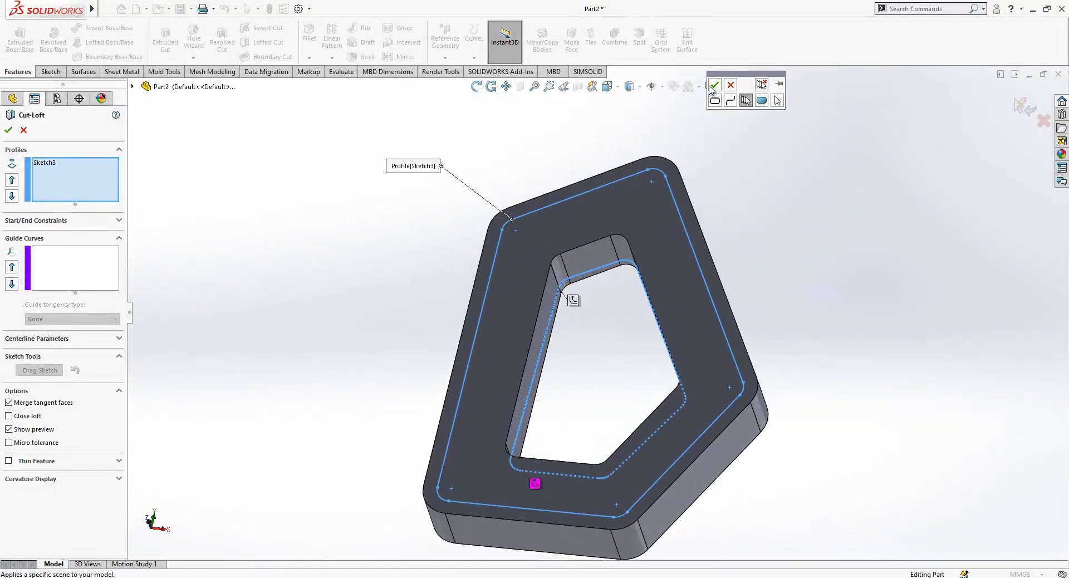
left_click(714, 84)
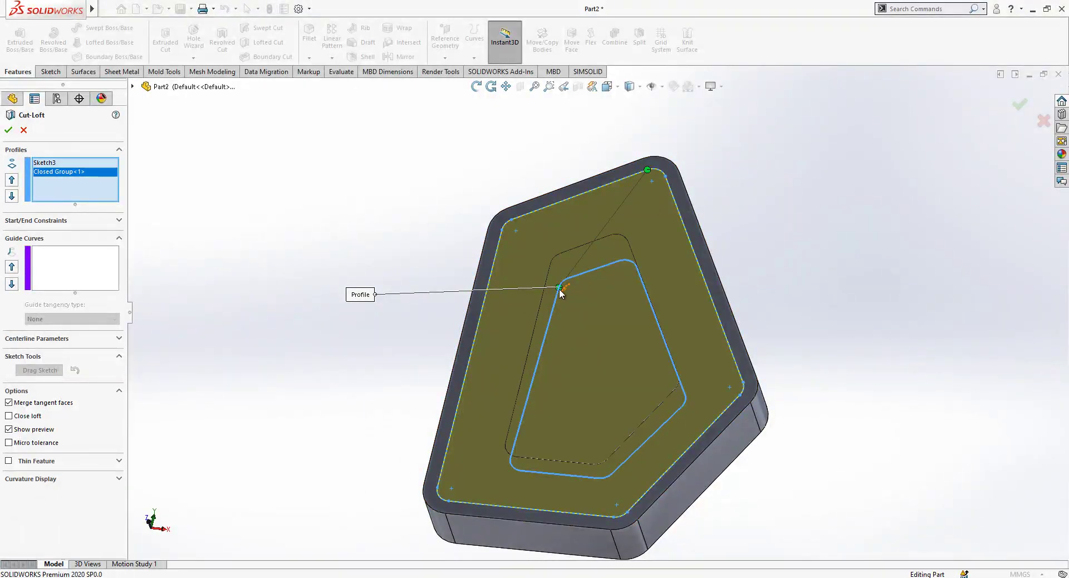
Step: Align the loft connectors to create Cut-Loft1 and inspect the tapered inner walls
left_click_drag(568, 277, 619, 260)
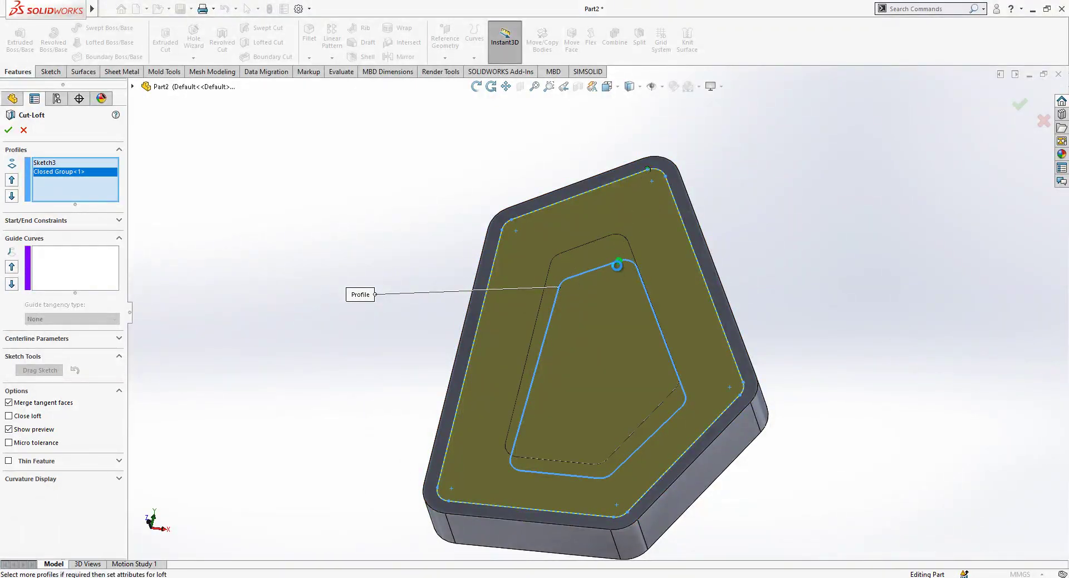
middle_click_drag(631, 233, 640, 226)
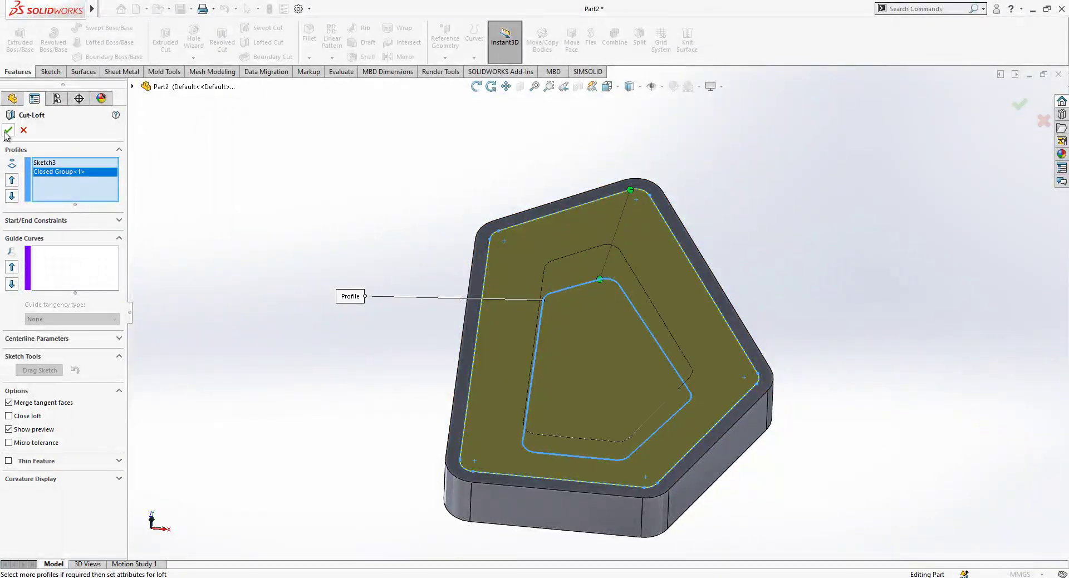
middle_click_drag(410, 203, 554, 379)
key("Escape")
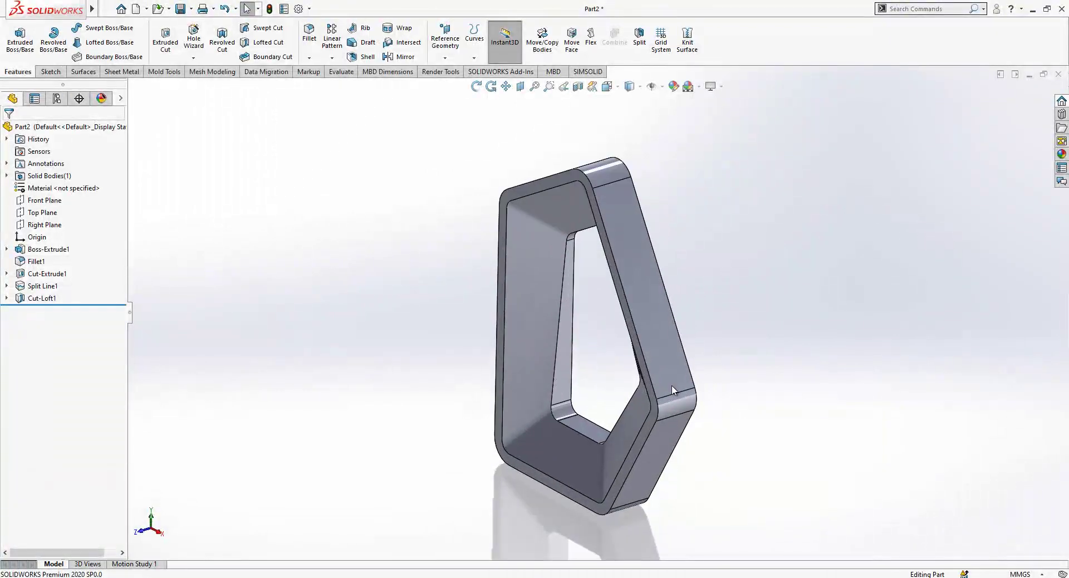
Step: Round the frame's outer and inner front edge chains and the inner vertical edge with 2 mm fillets
left_click(51, 200)
left_click(384, 134)
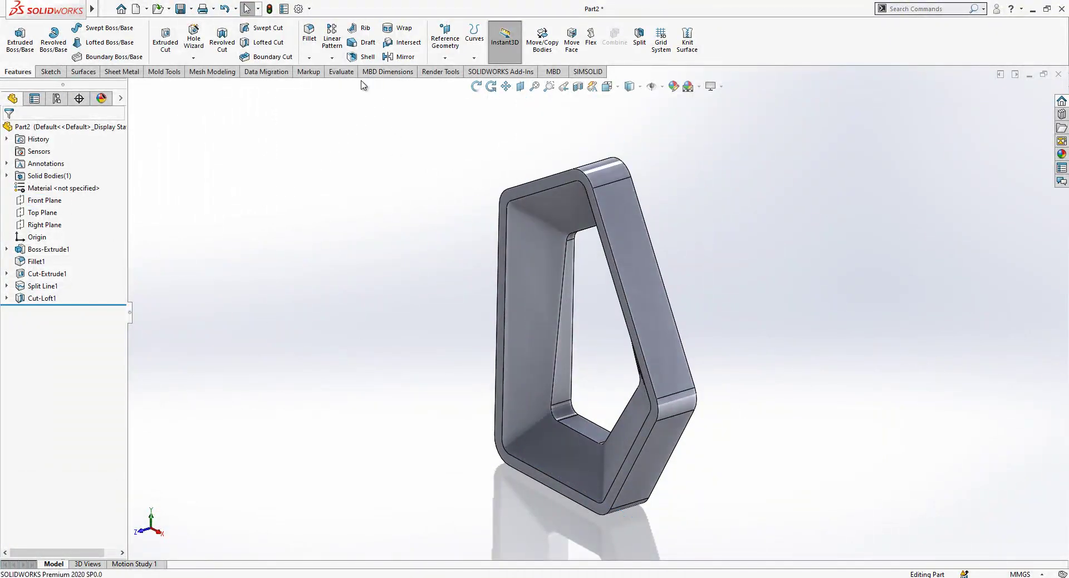
left_click(310, 43)
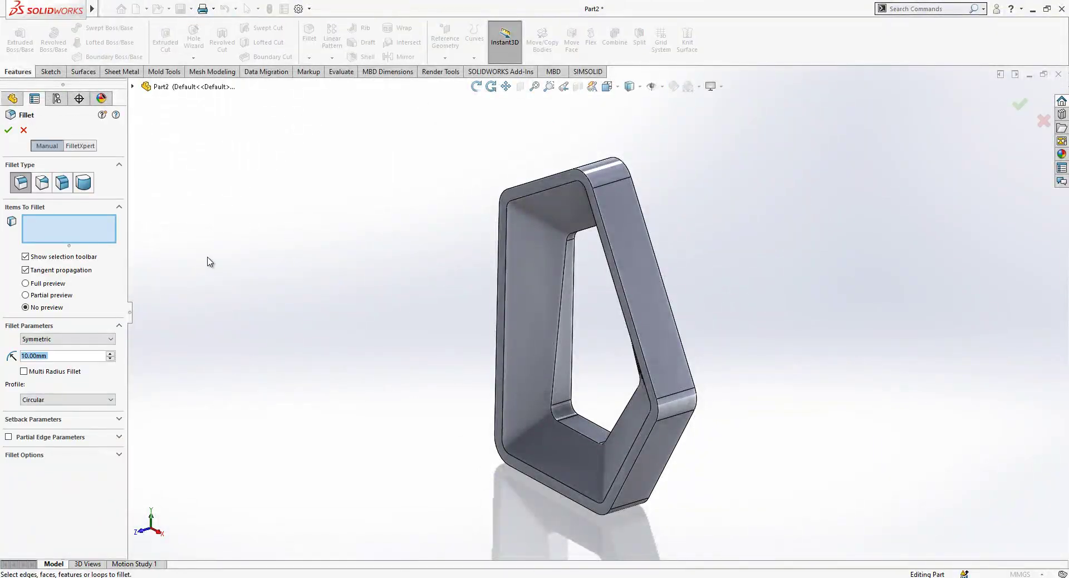
type("2")
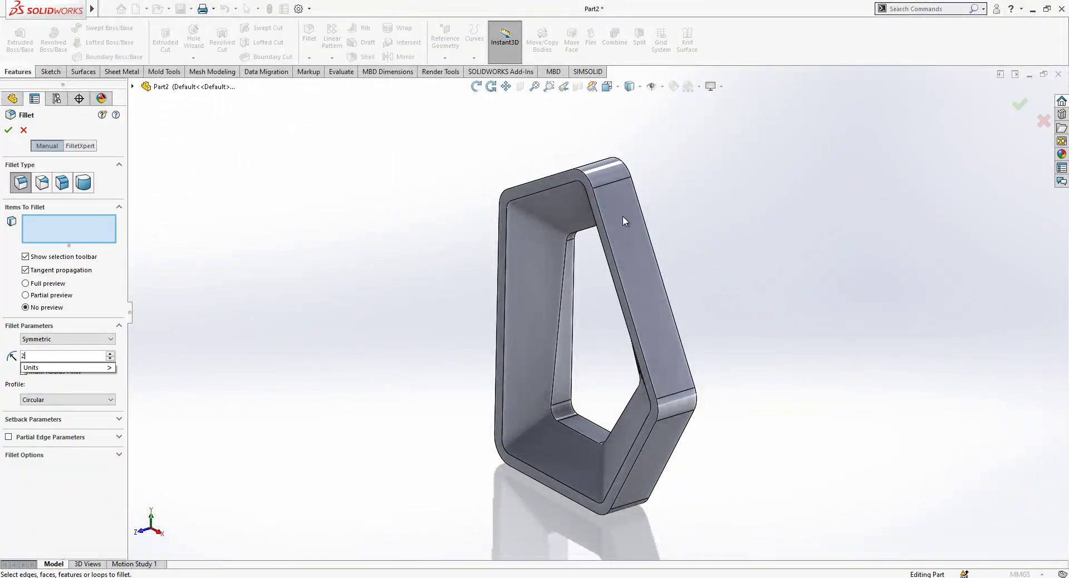
left_click(584, 176)
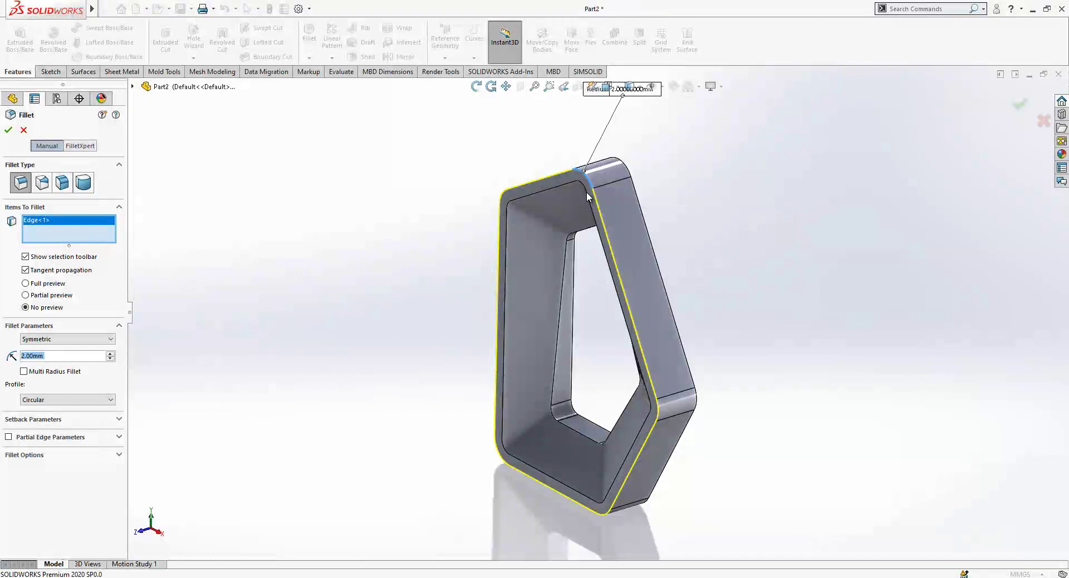
left_click(587, 196)
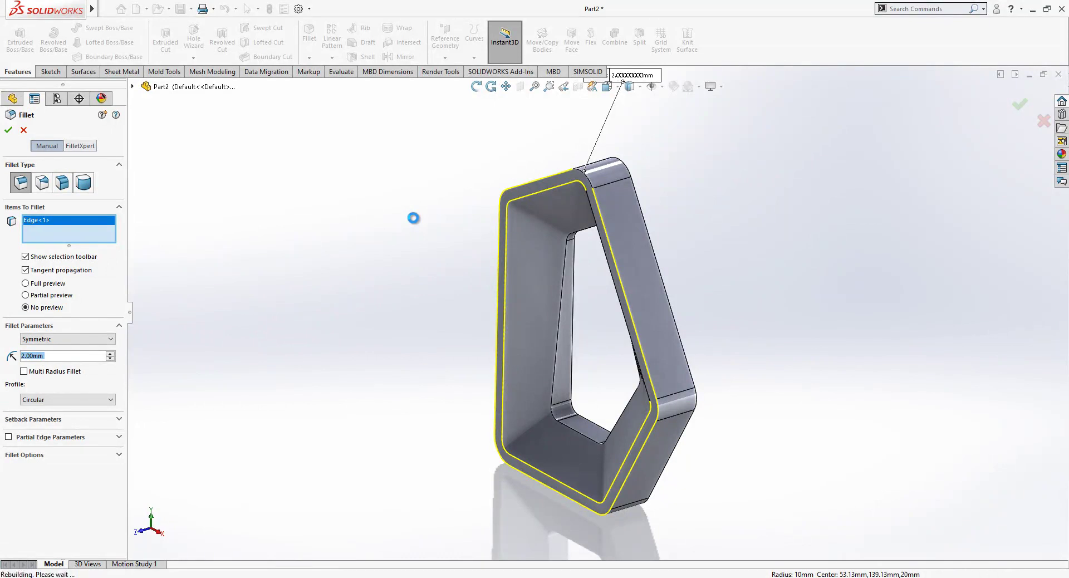
left_click(566, 261)
key("Return")
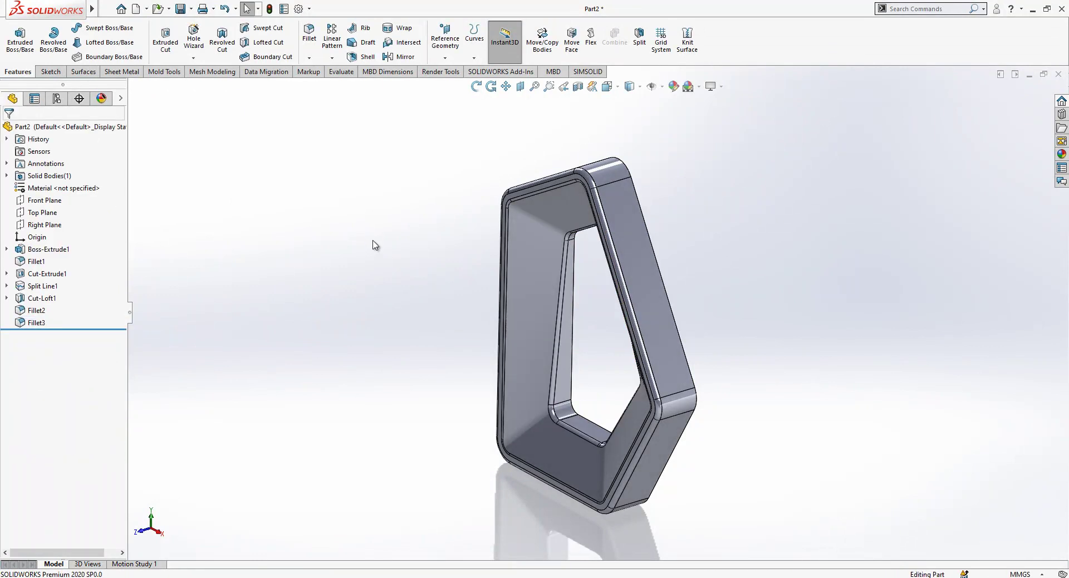
Step: Mirror the frame body about Front Plane as Mirror1
left_click(50, 200)
left_click(405, 57)
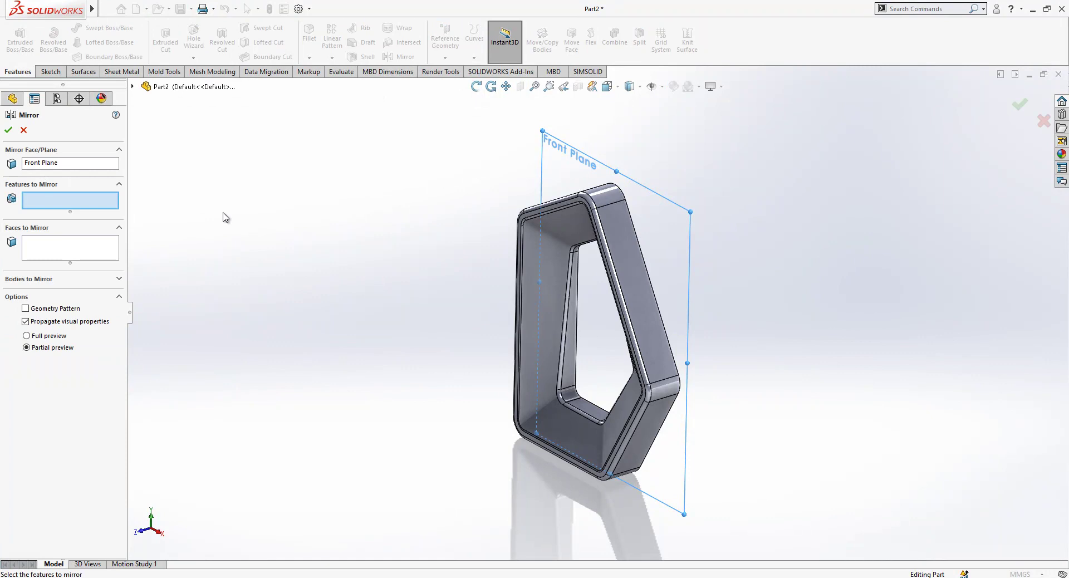
left_click(59, 279)
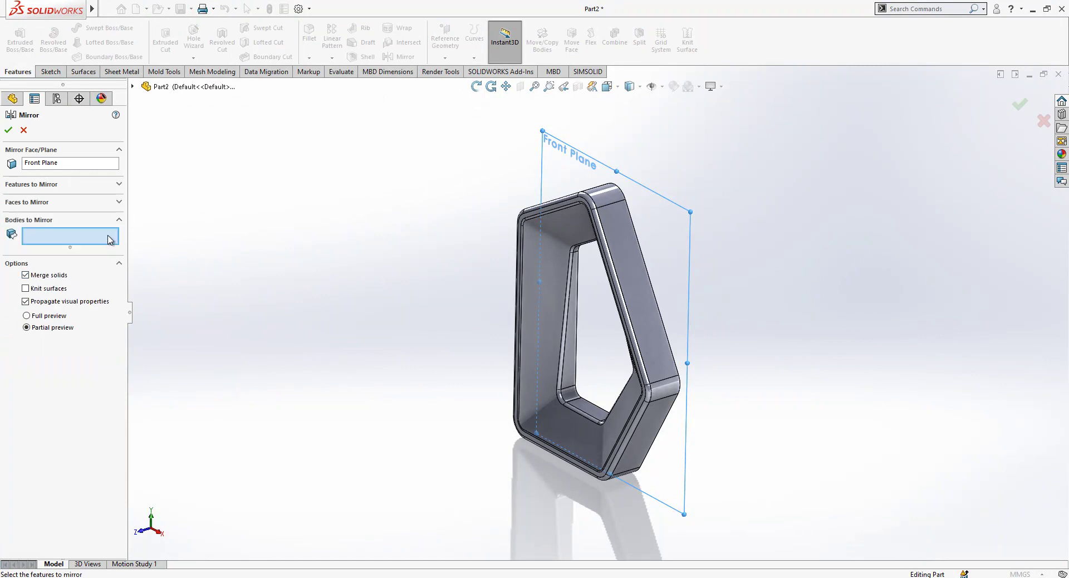
left_click(619, 252)
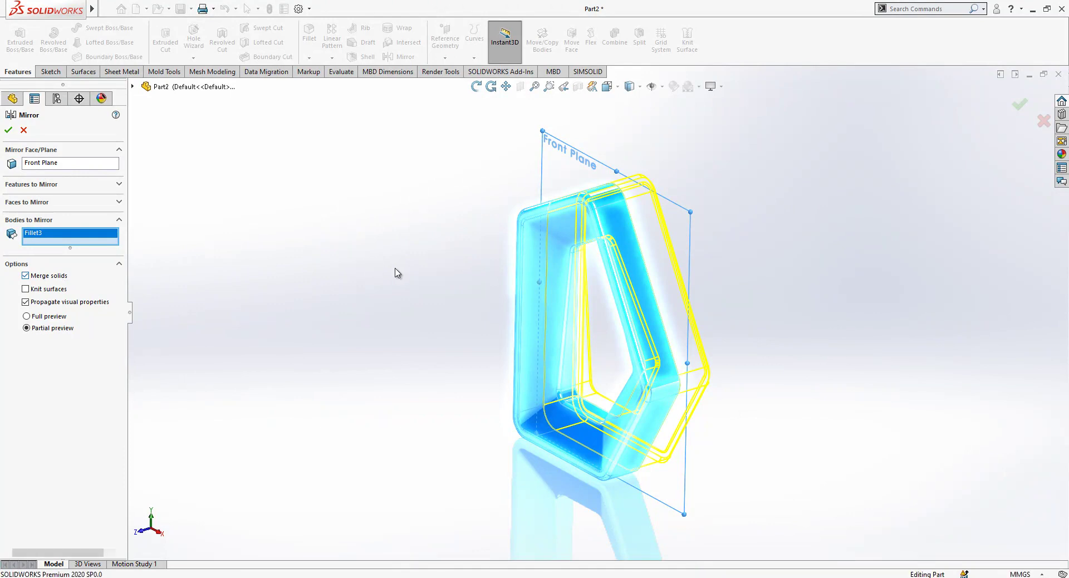
key("Return")
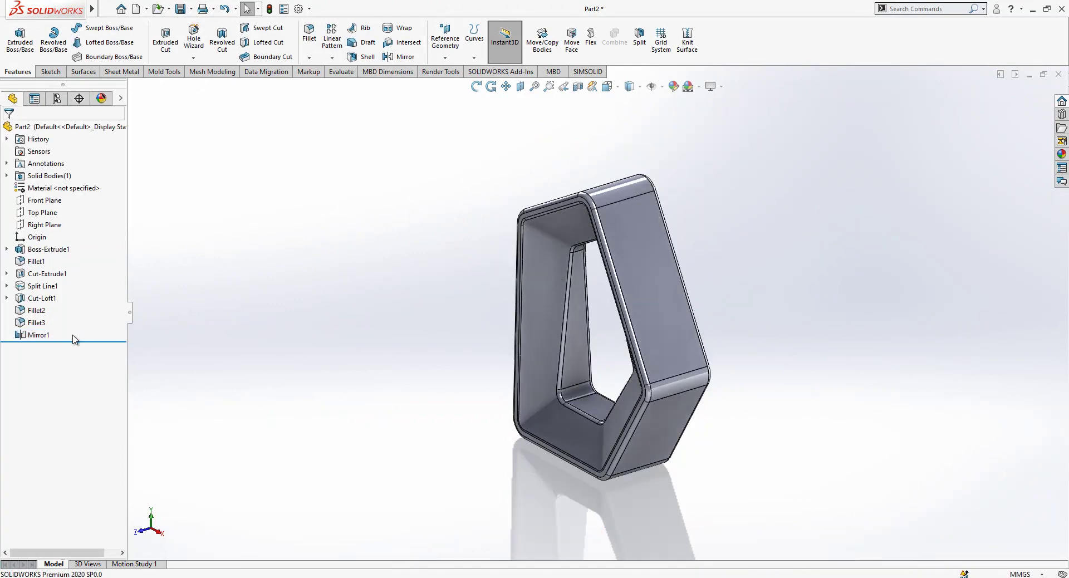
Step: Reopen Mirror1's settings and confirm them again
left_click(78, 337)
left_click(53, 312)
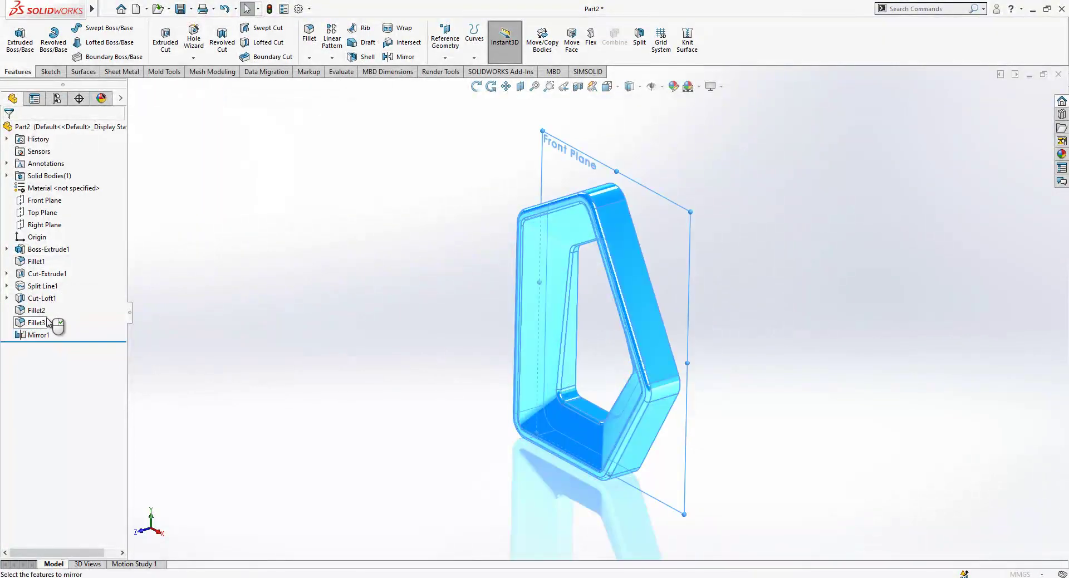
key("Return")
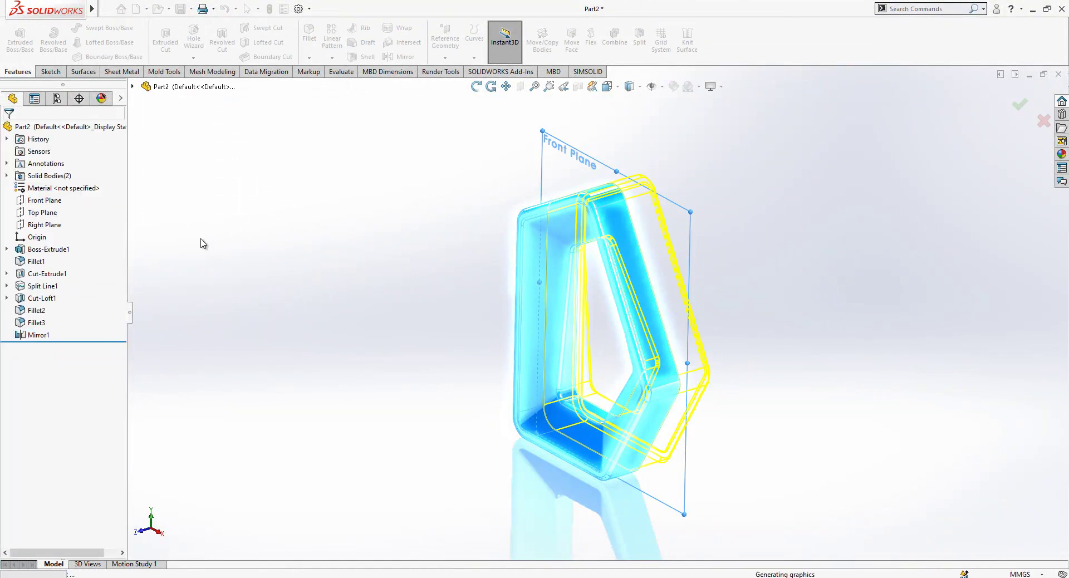
Step: Re-edit Mirror1 with Merge solids enabled so the part becomes a single solid body
left_click(7, 175)
left_click(51, 200)
left_click(38, 359)
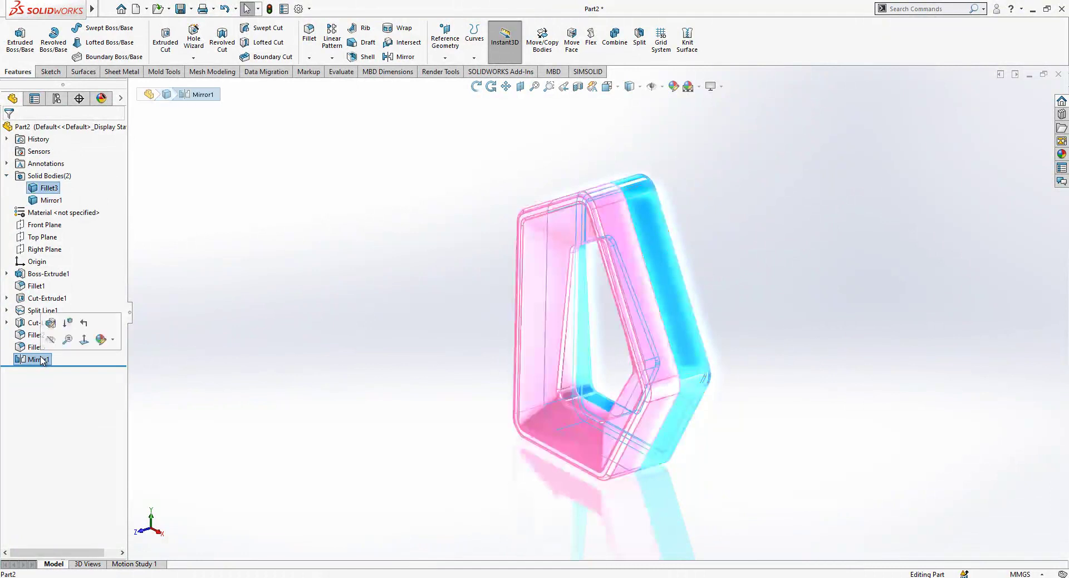
left_click(54, 328)
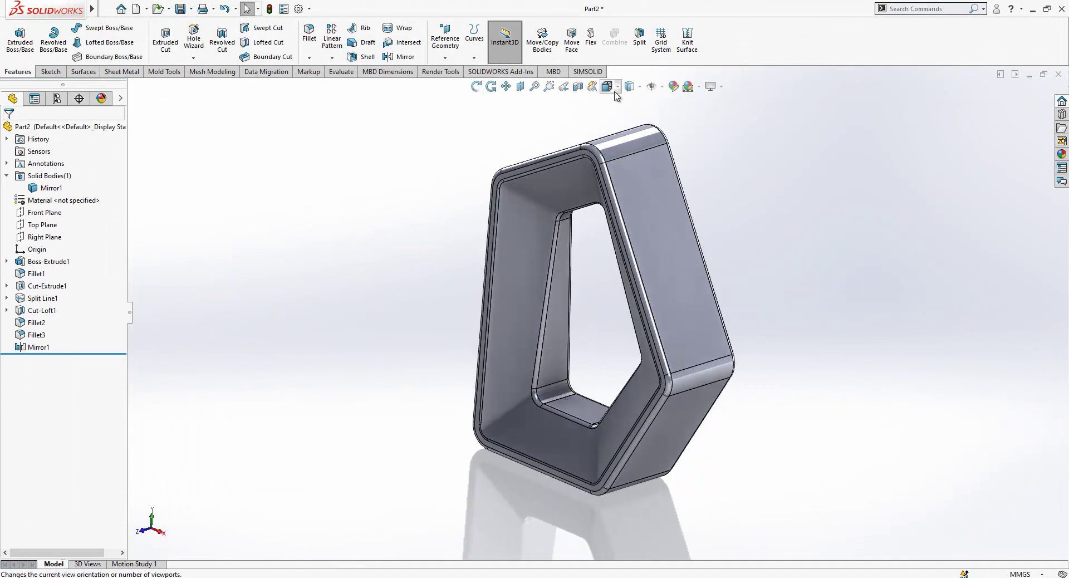
Step: Display the part shaded without edges, with a plain white scene and perspective view
left_click(617, 87)
left_click(630, 86)
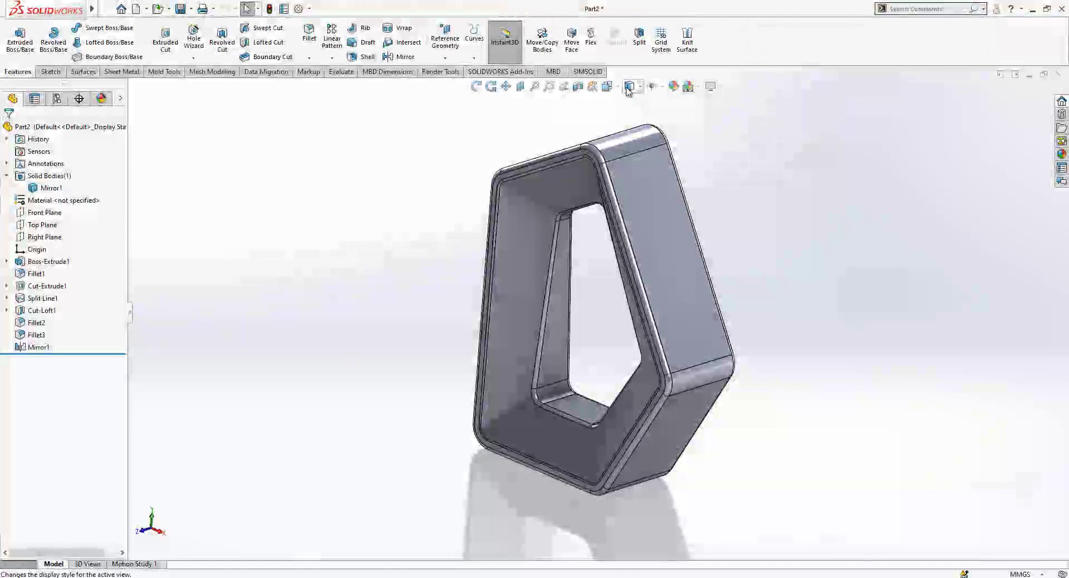
left_click(630, 118)
mouse_move(676, 323)
middle_mouse_down()
mouse_move(654, 369)
mouse_move(703, 98)
middle_mouse_up()
left_click(699, 87)
left_click(785, 150)
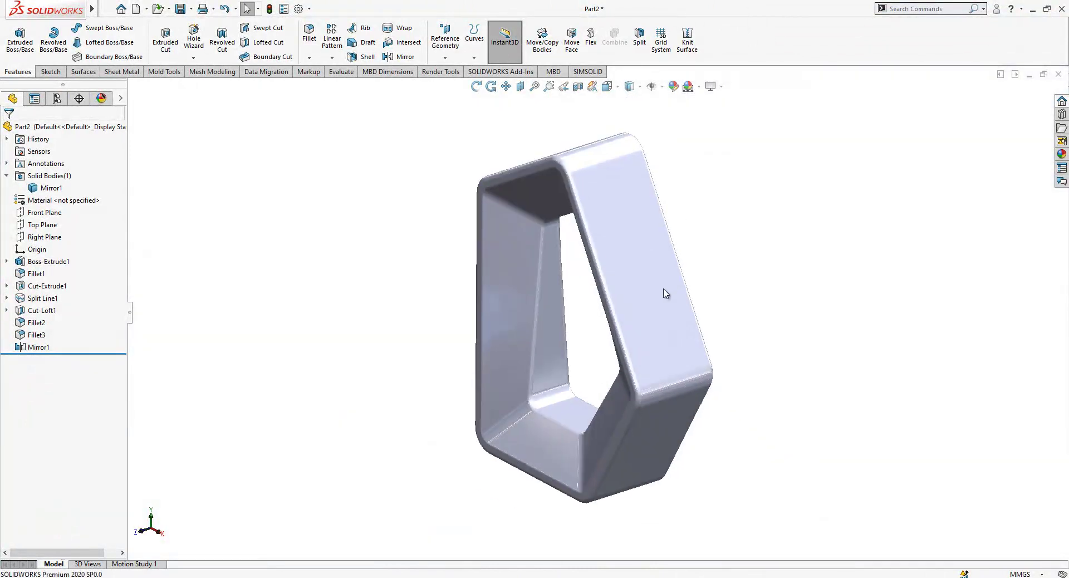
left_click(710, 86)
left_click(785, 142)
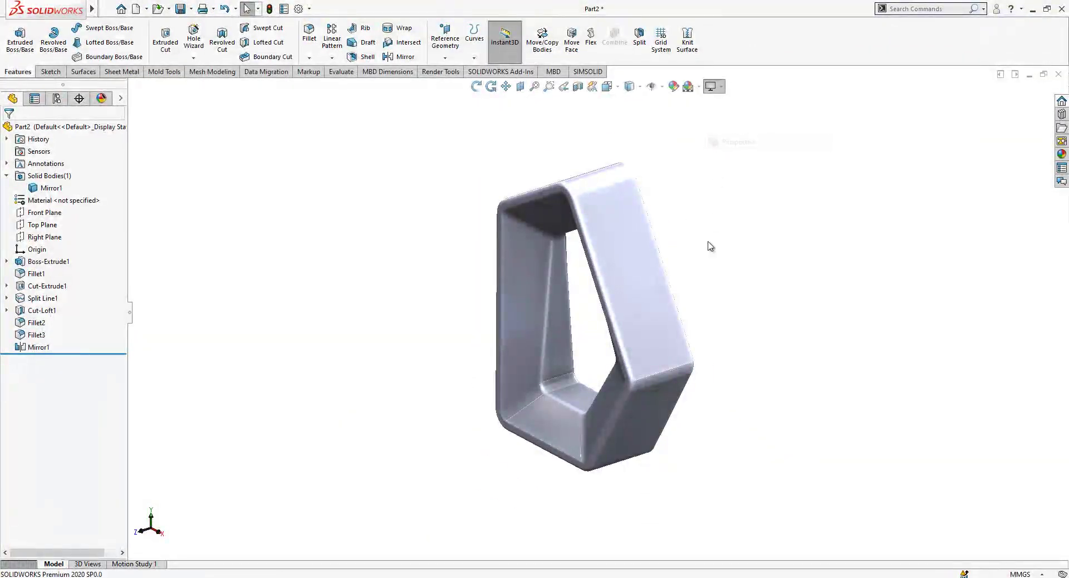